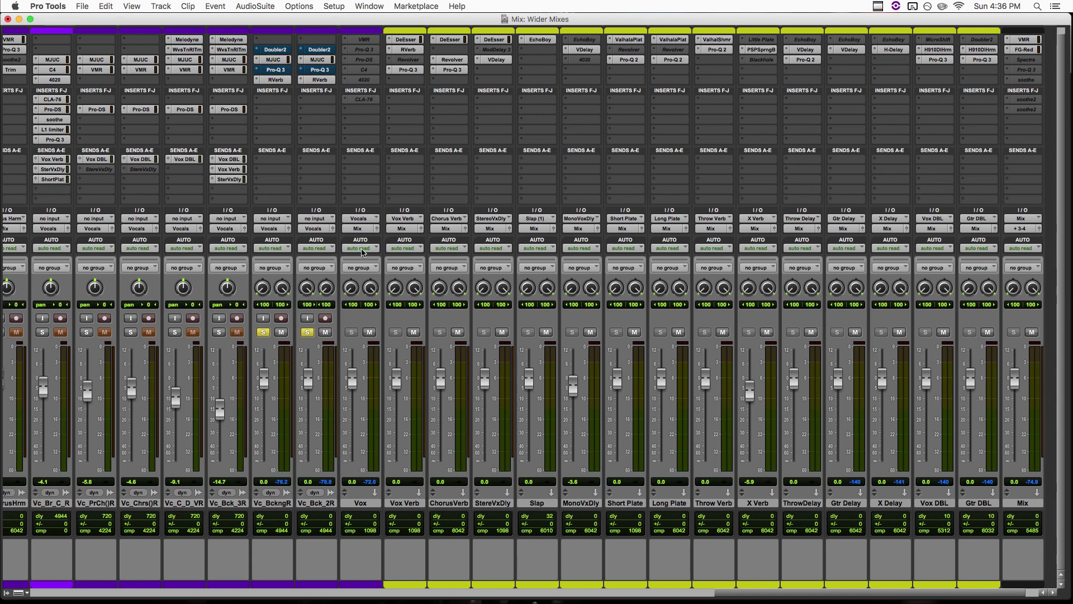
- Play back the soloed Vc_BckngR and Vc_Bck_2R backing vocals with their bypassed Doubler2 and Pro-Q 3 inserts
key("space")
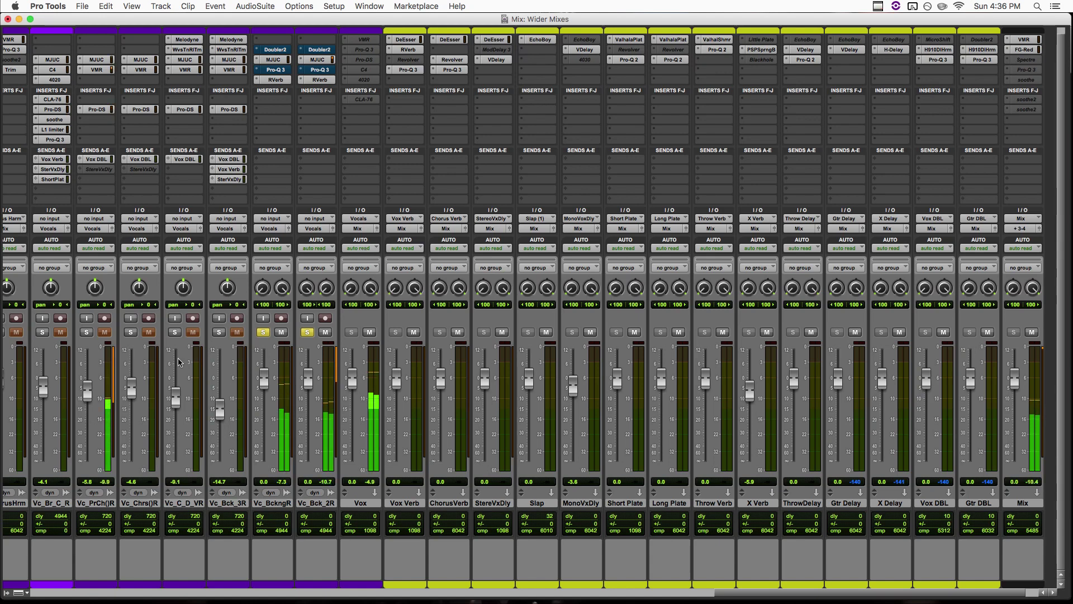
key("space")
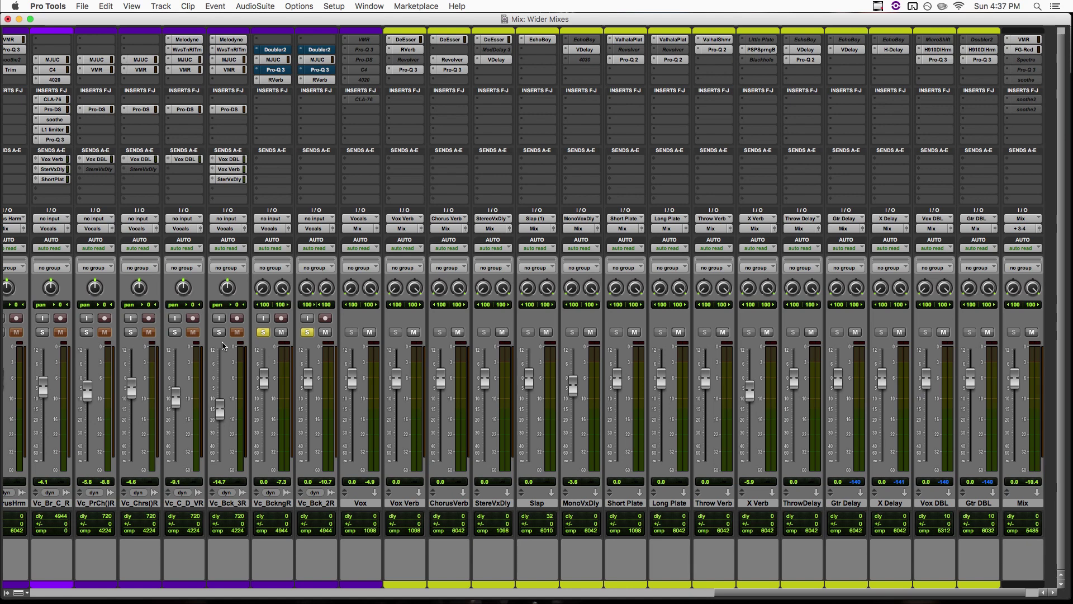
- Enable the Doubler2 inserts on both soloed backing vocal tracks and play back the doubled sound
left_click(275, 50)
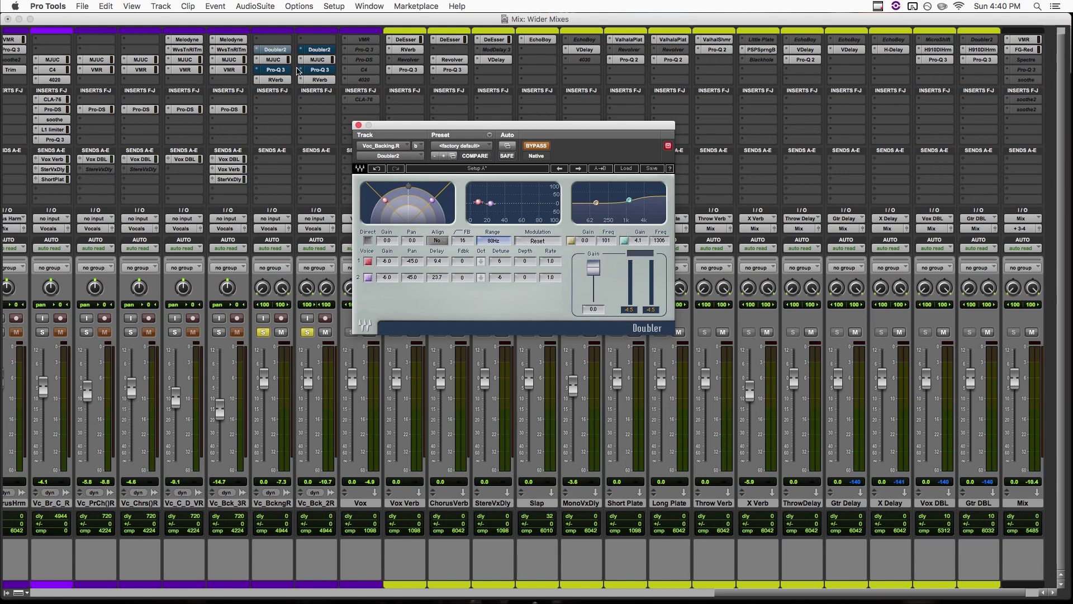
left_click(275, 50, "super")
left_click(319, 49, "super")
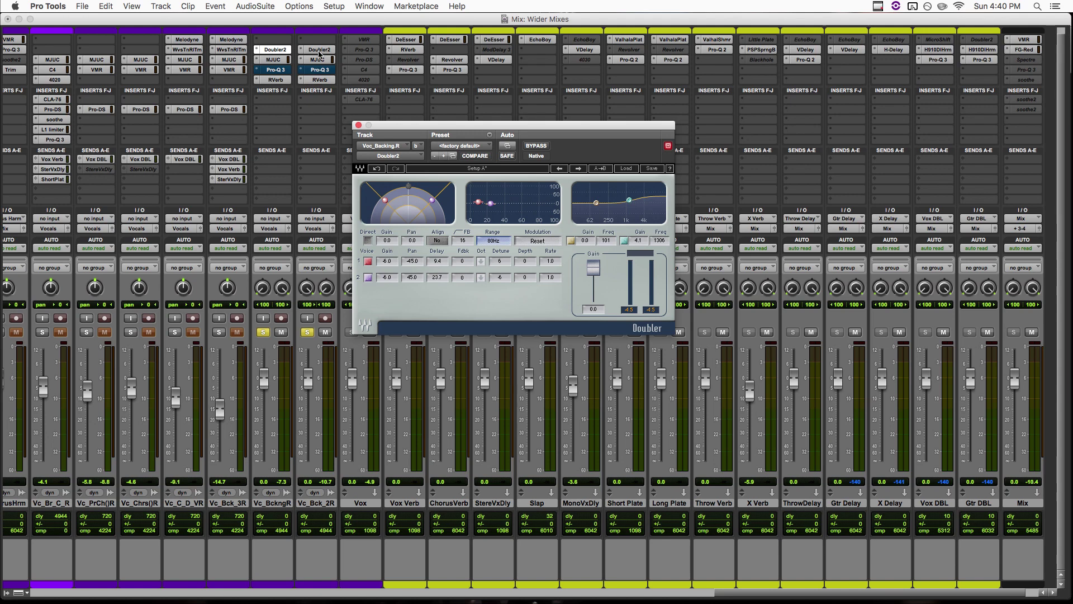
key("space")
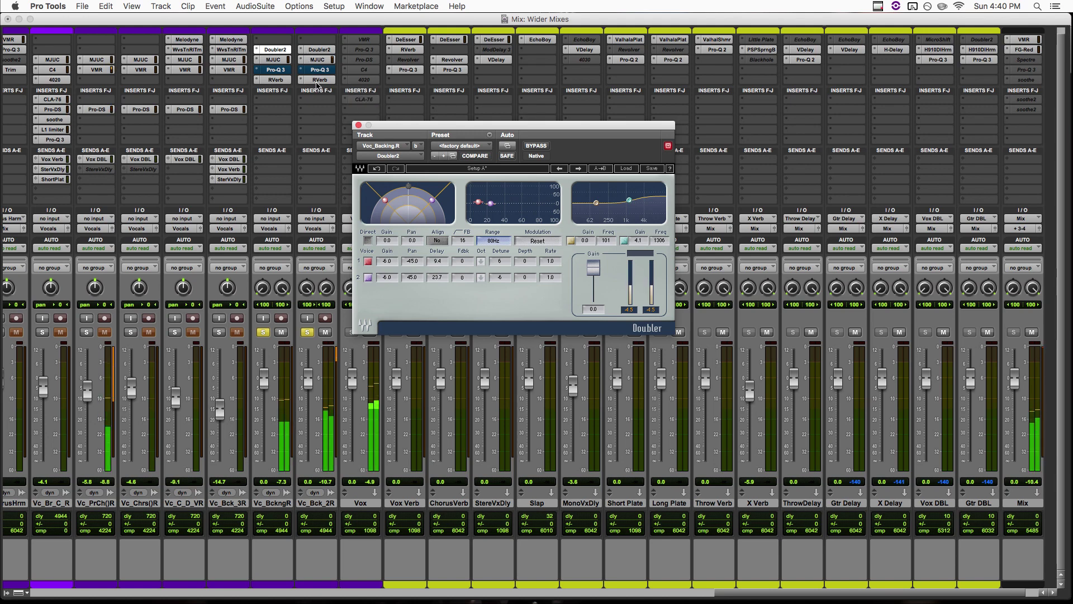
key("space")
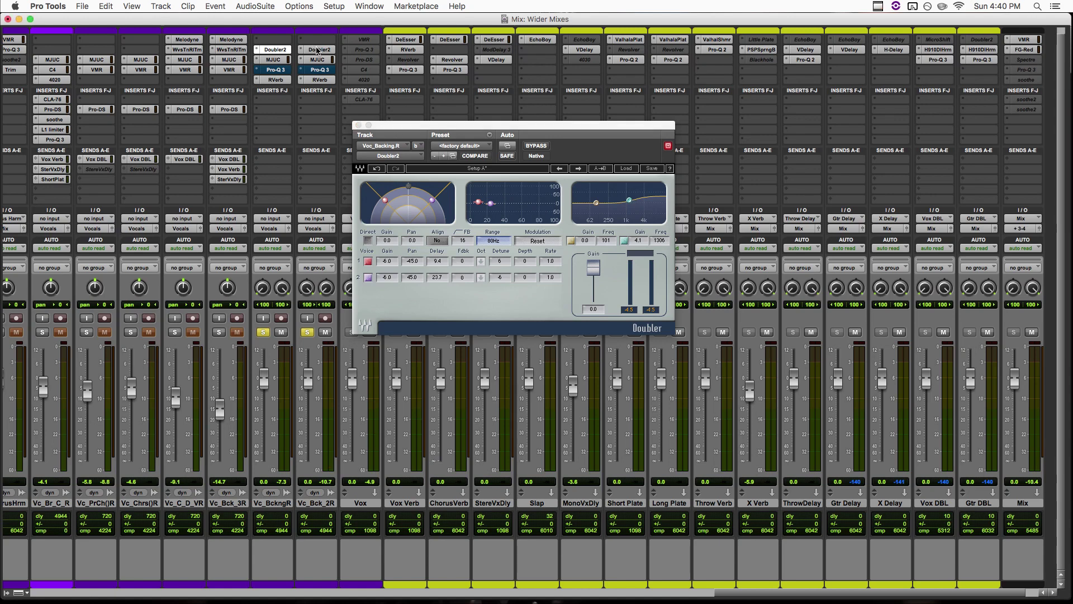
- Turn on the direct signal in the Doubler2 plug-in of Vc_Bck_2R and close its window
left_click(317, 51)
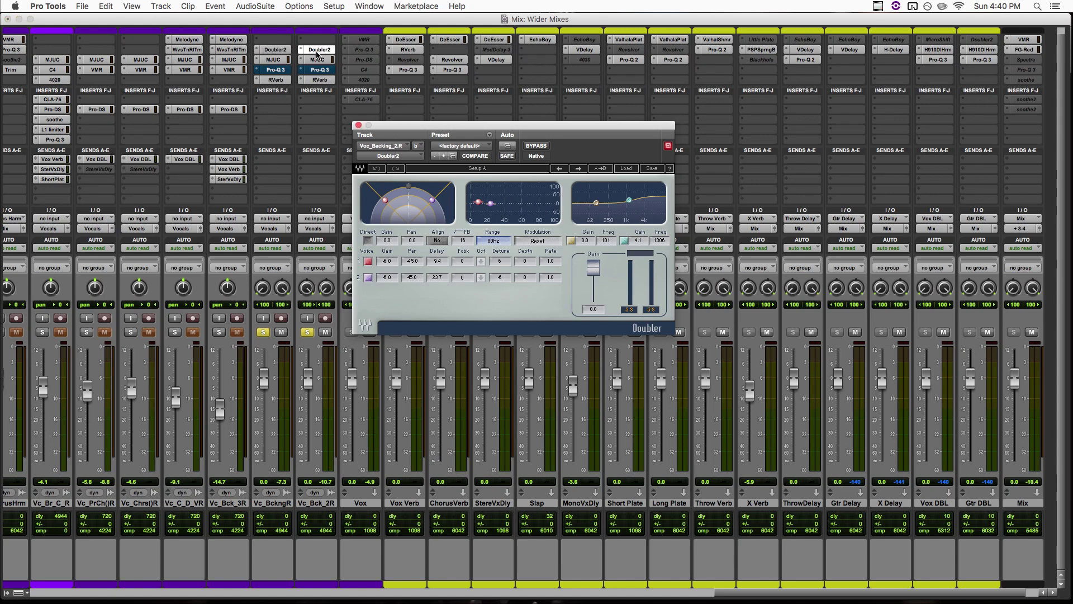
left_click(368, 241)
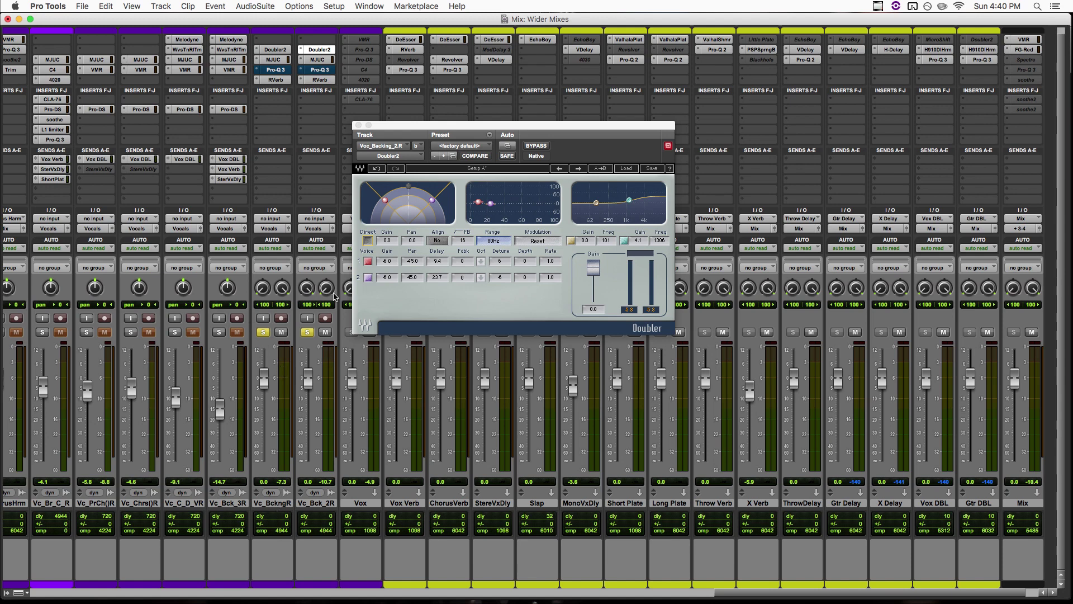
left_click(272, 503)
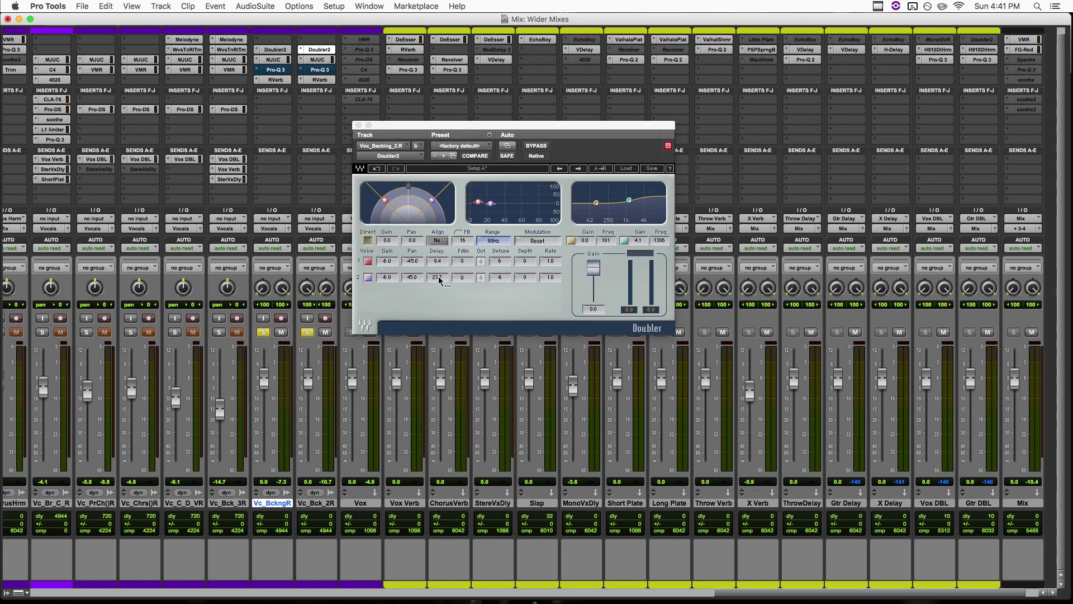
left_click(322, 504)
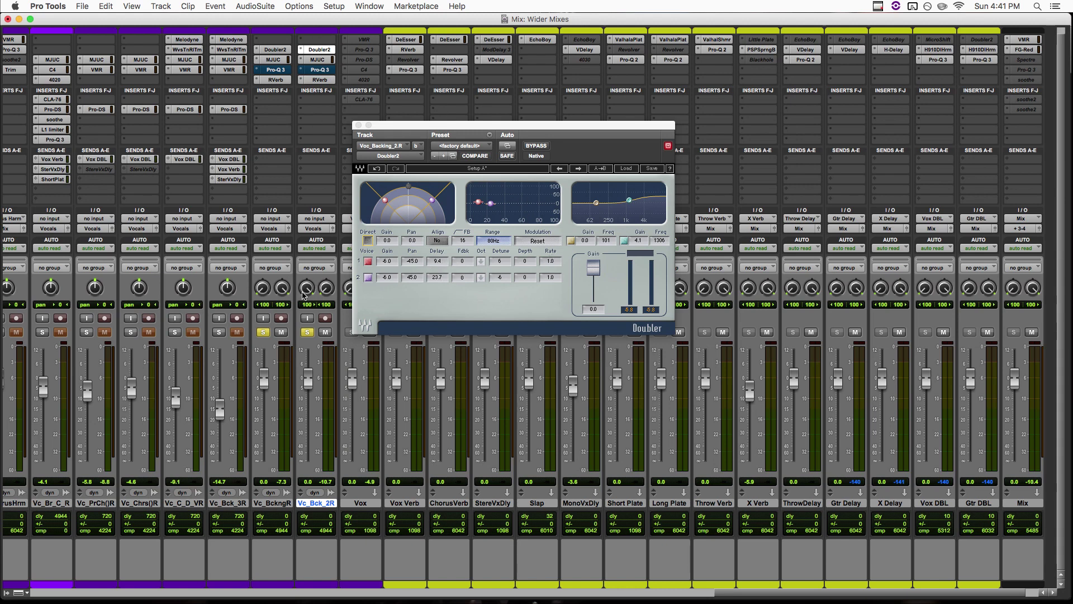
left_click(359, 125)
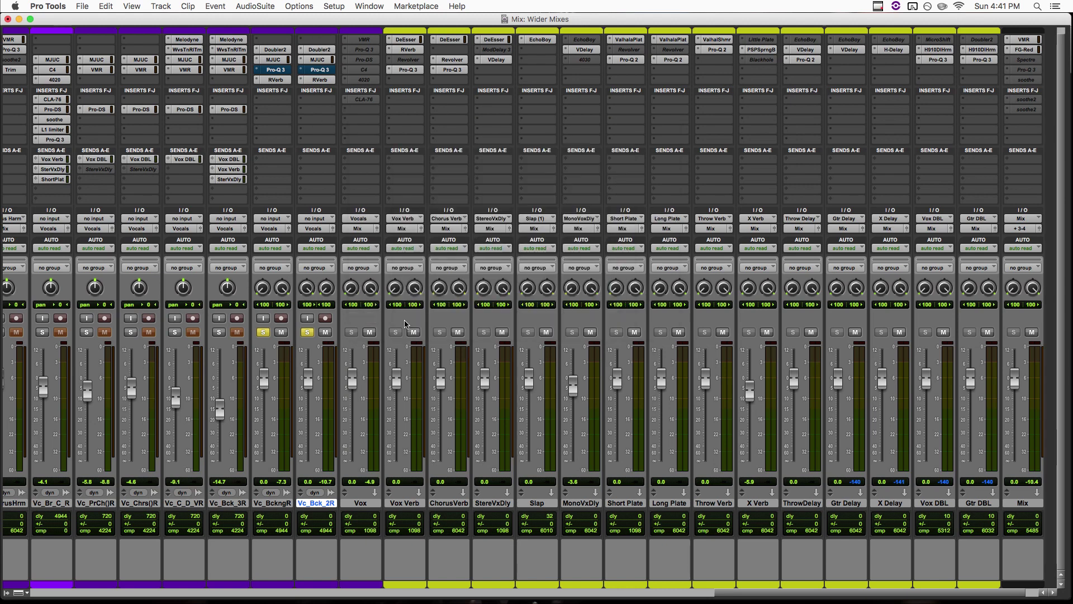
- Unsolo Vc_BckngR, take the Pro-Q 3 on Vc_Bck_2R out of bypass and move its window up for viewing
left_click(263, 332)
left_click(326, 73)
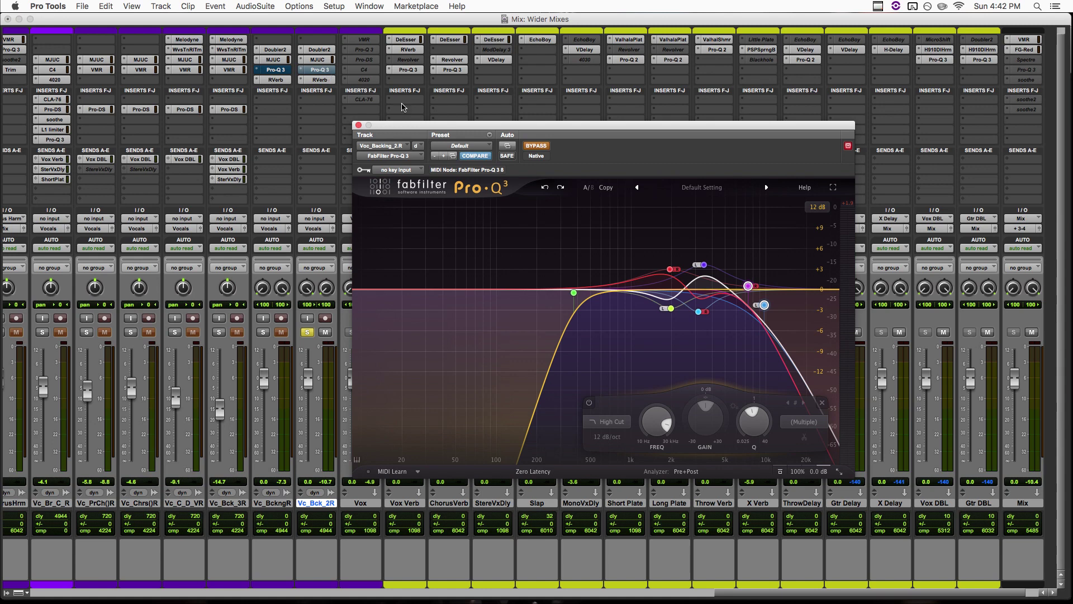
left_click(537, 145)
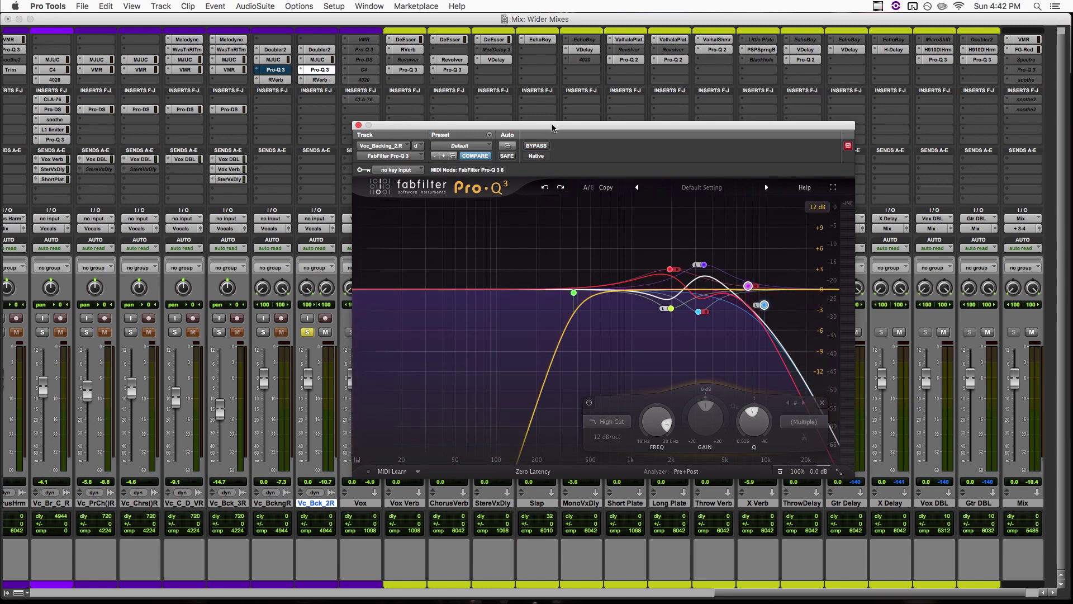
left_click_drag(553, 128, 462, 63)
mouse_move(484, 238)
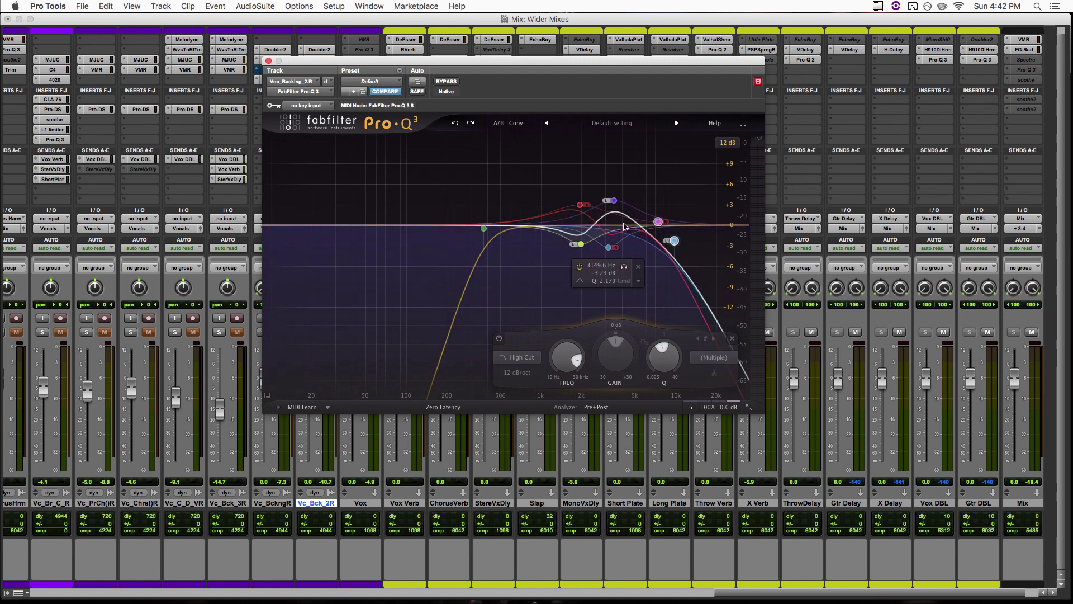
- Add a stereo bell boost of about 5.8 dB near 1 kHz in the Pro-Q 3 and delete that band again
left_click(619, 322)
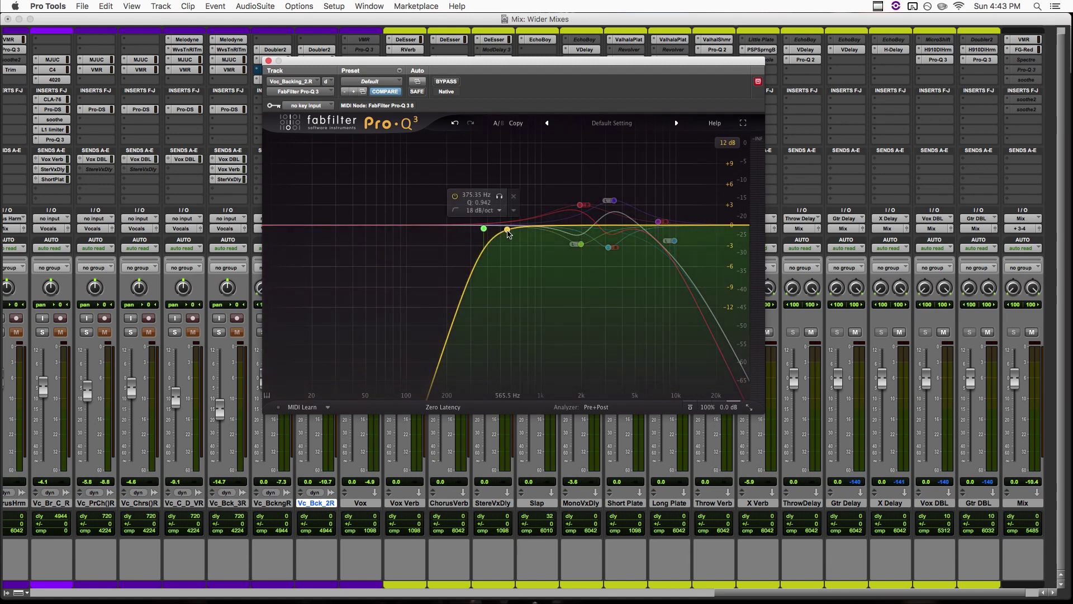
left_click_drag(545, 226, 544, 185)
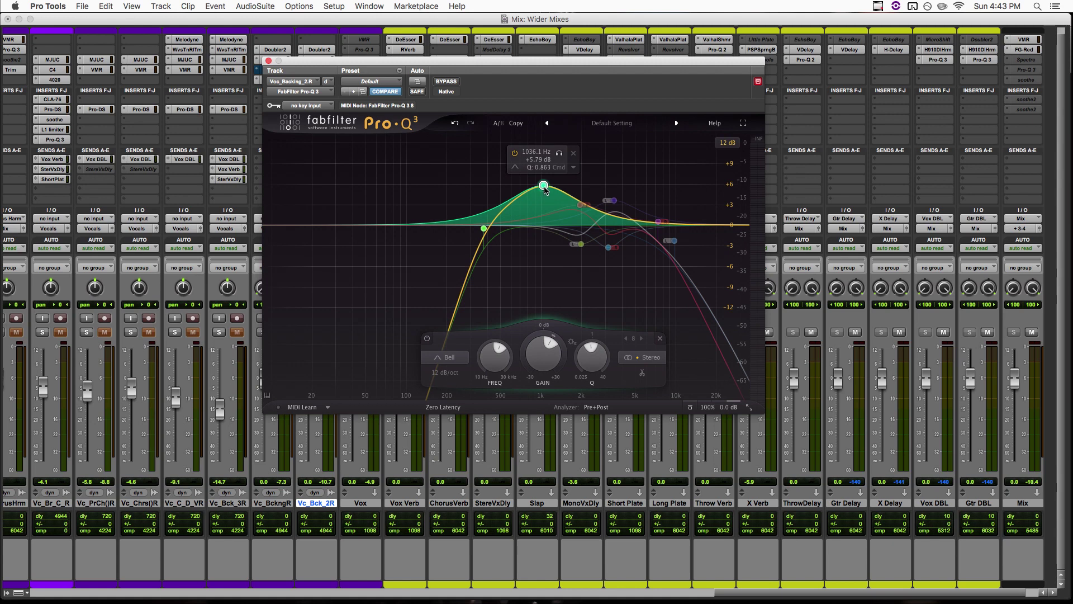
left_click(573, 152)
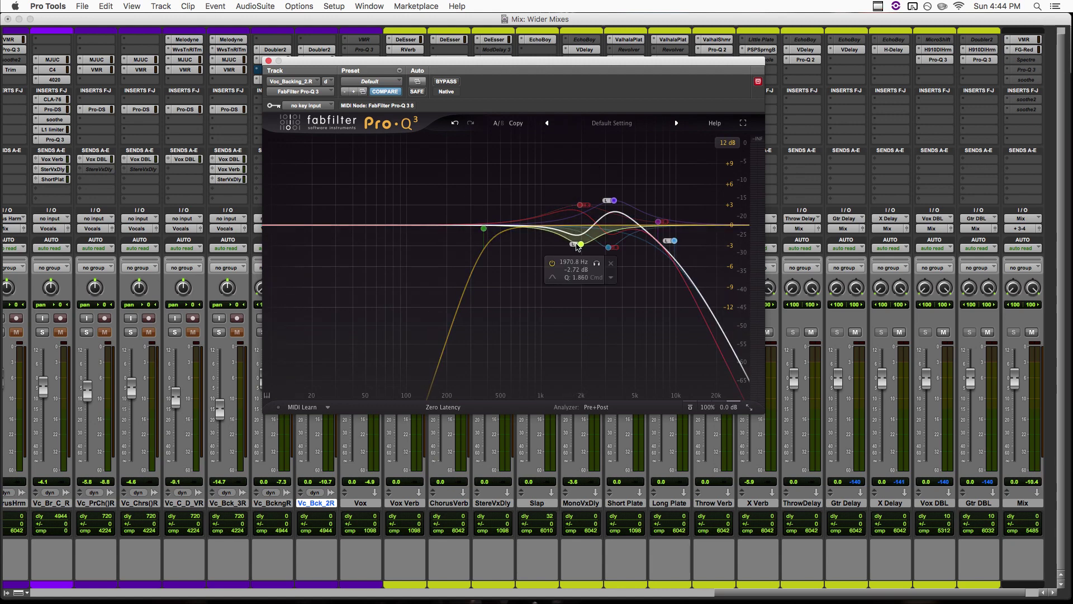
- Examine the left-only and right-only bell bands between about 2 and 3.5 kHz and the high-cut bands in the Pro-Q 3
left_click(608, 248)
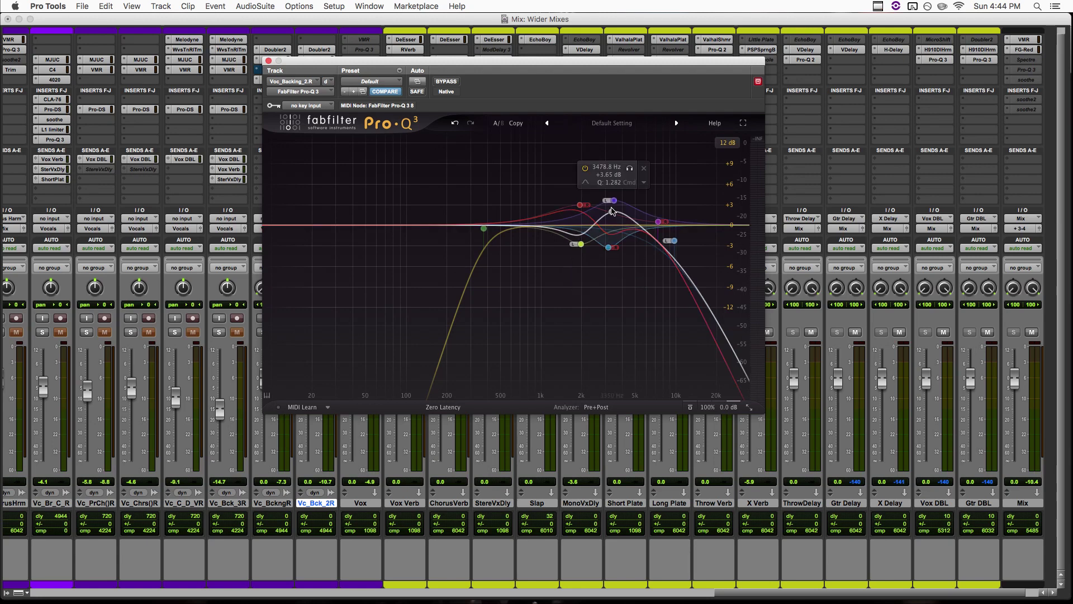
left_click(664, 142)
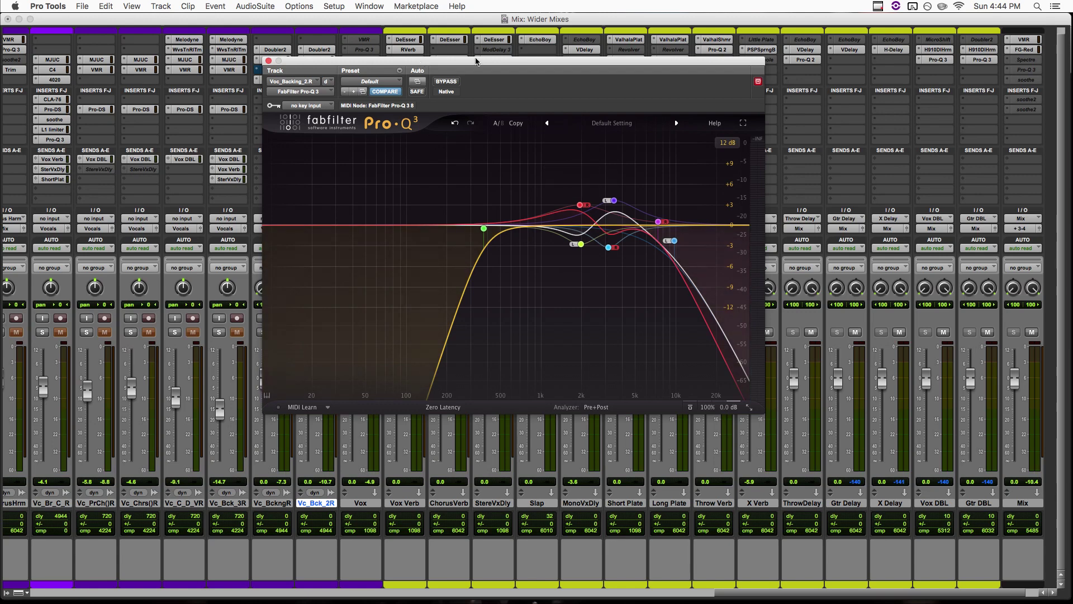
mouse_move(702, 140)
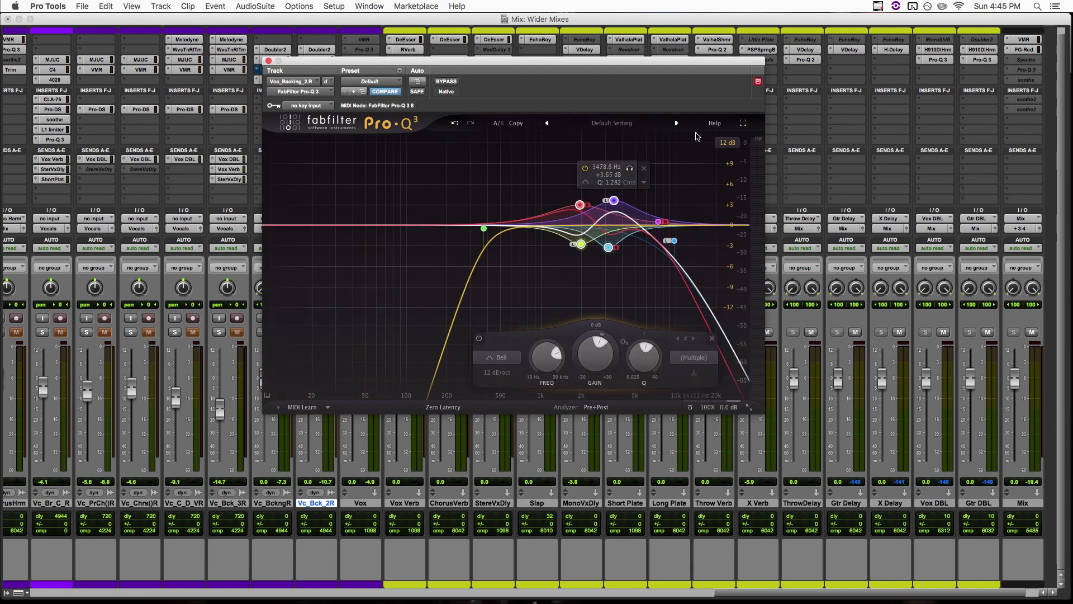
mouse_move(718, 195)
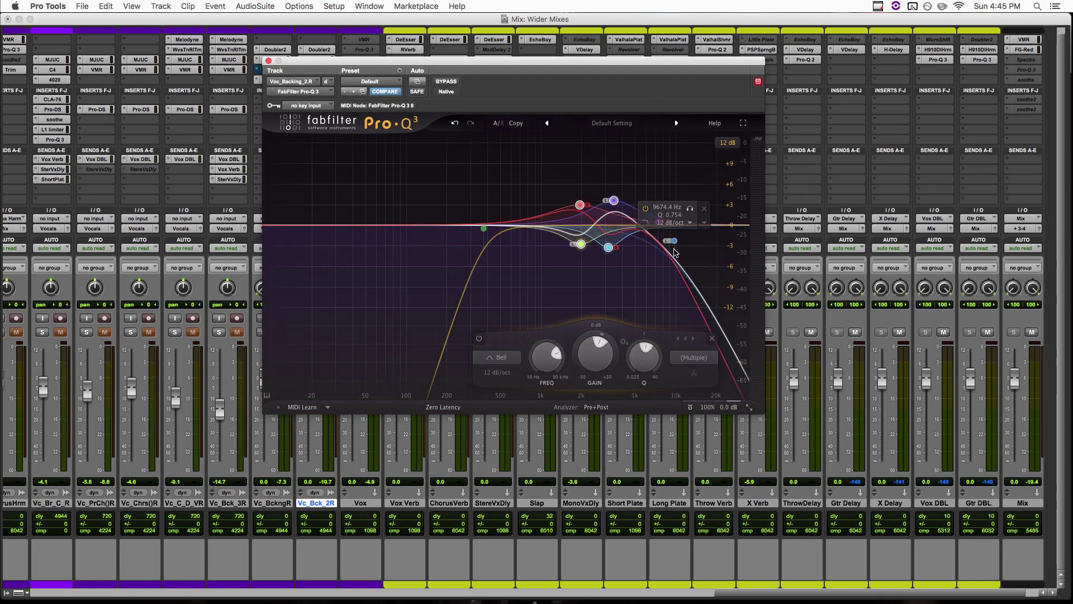
left_click(719, 197)
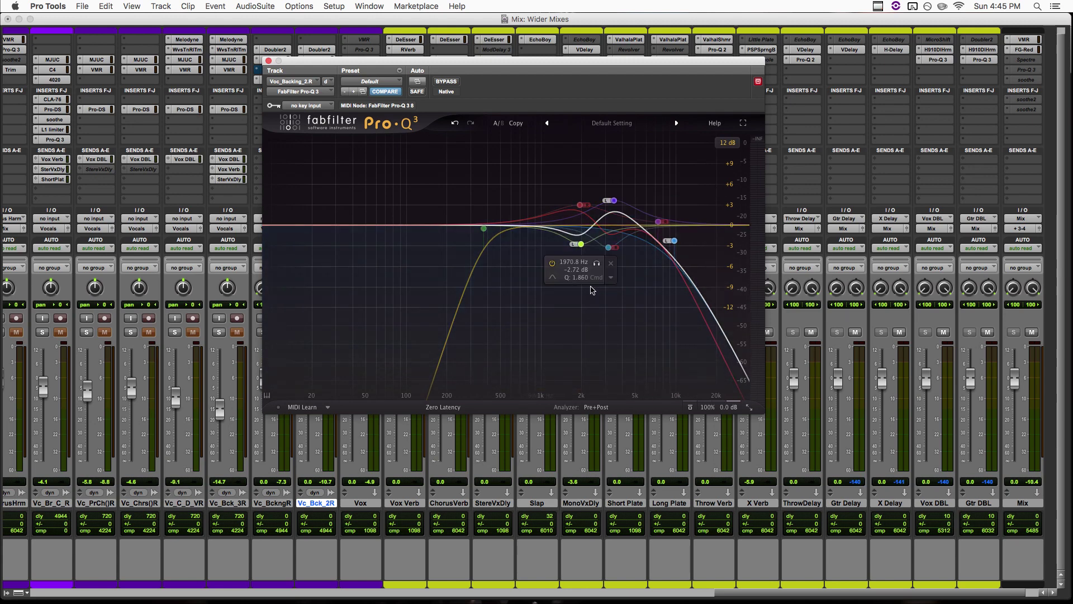
- Select the four opposing left and right bell bands and toggle their bypass during playback to compare the stereo width
left_click_drag(538, 170, 642, 301)
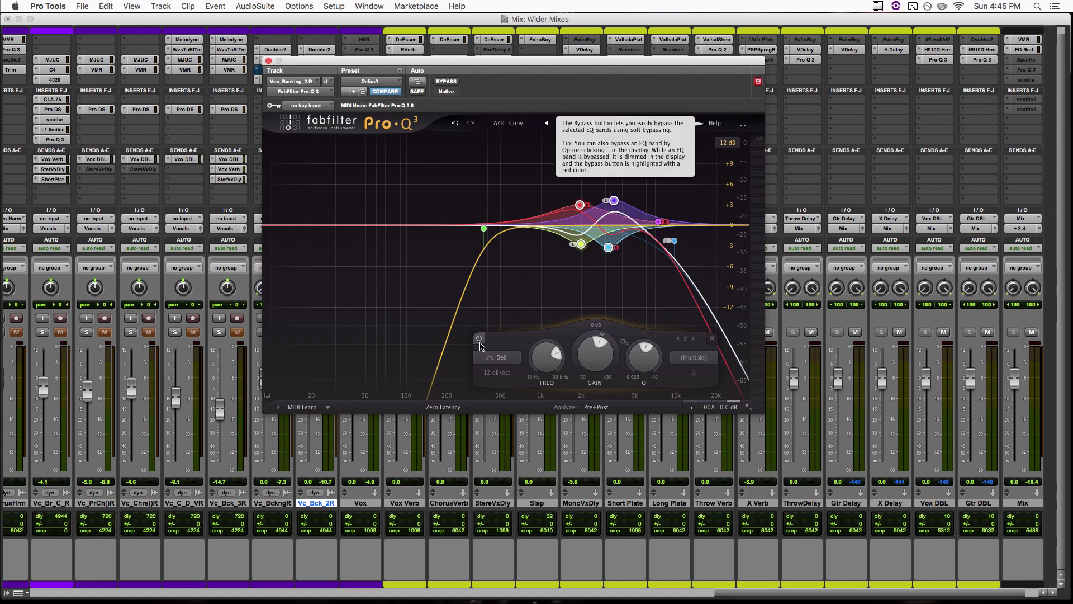
left_click_drag(328, 60, 353, 72)
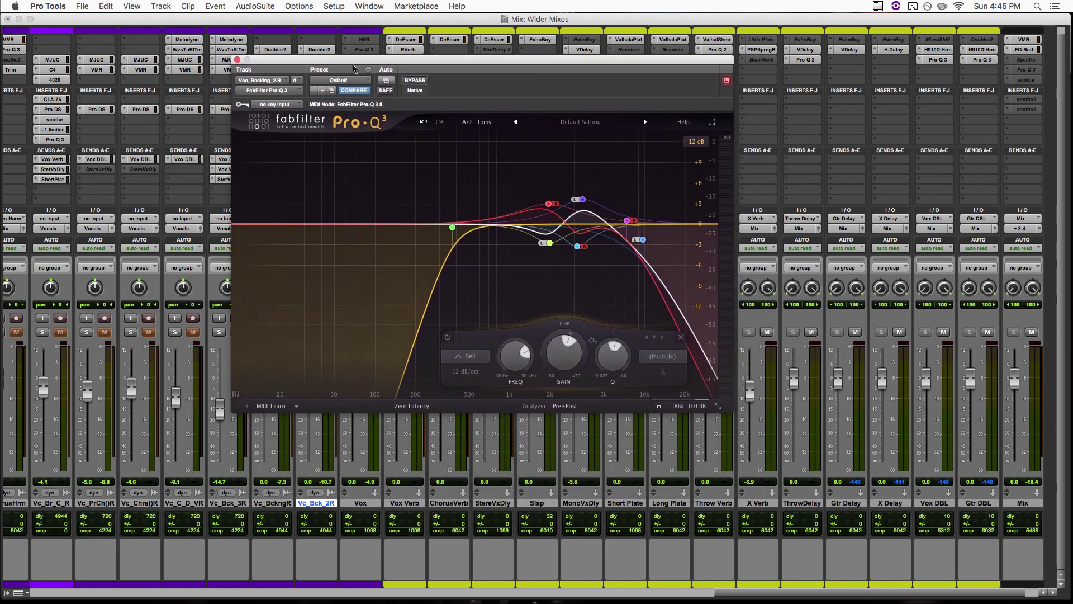
left_click(448, 342)
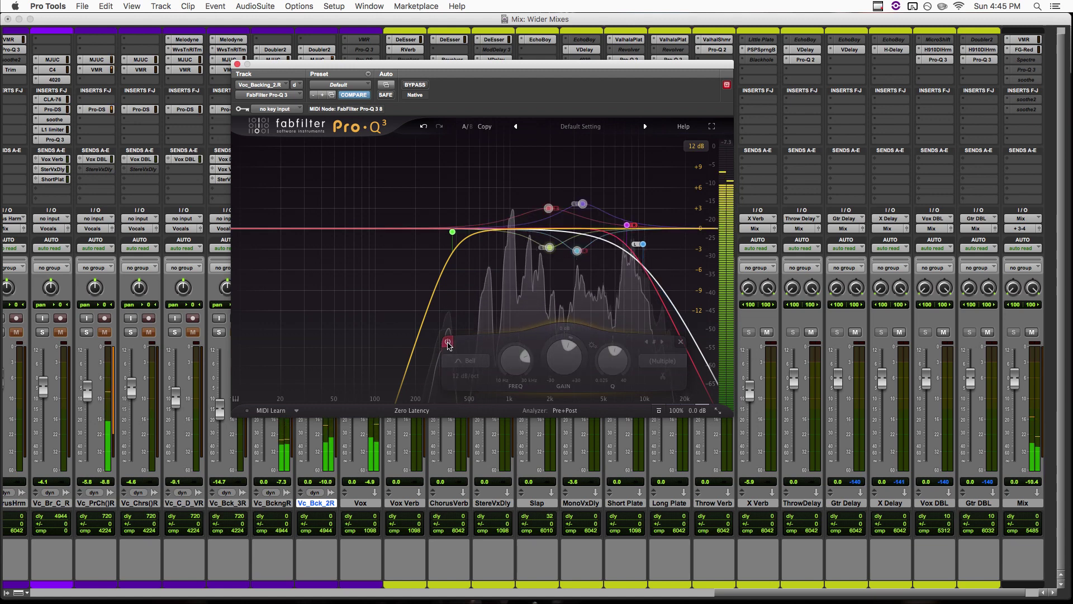
left_click(449, 342)
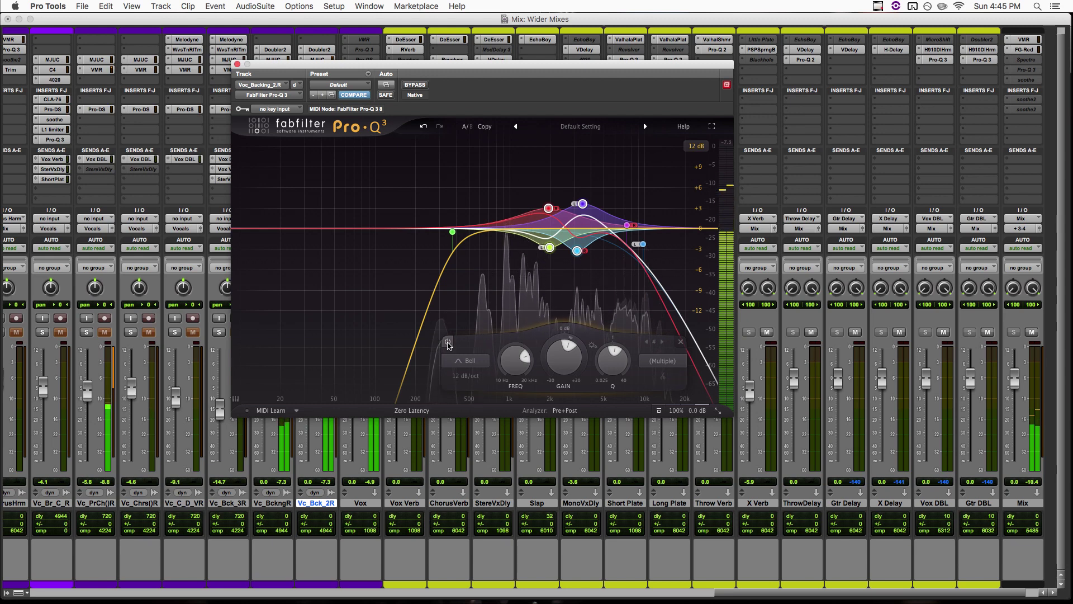
left_click(448, 342)
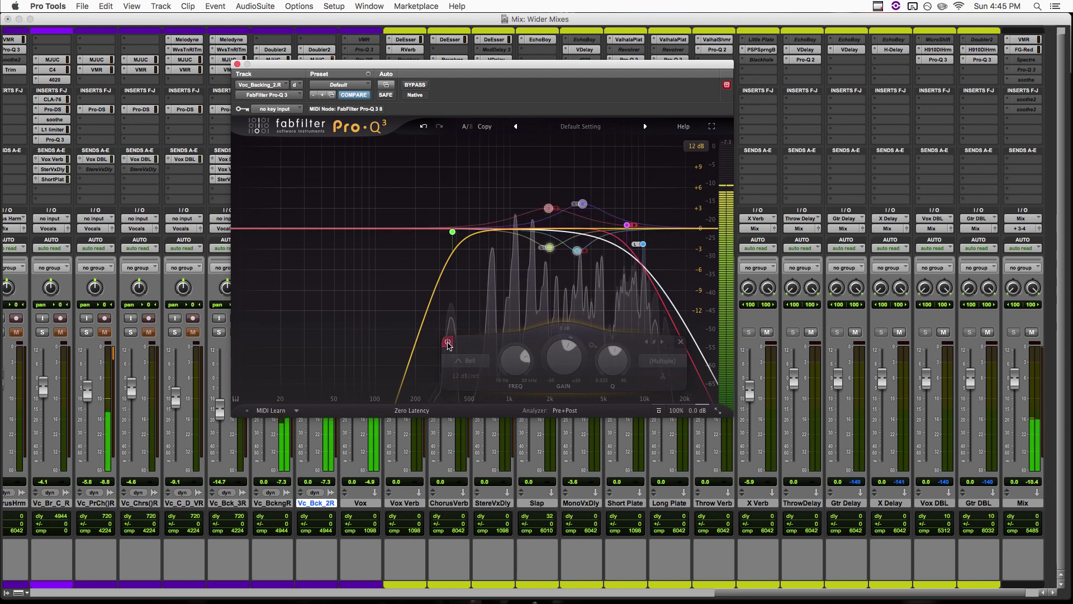
left_click(449, 342)
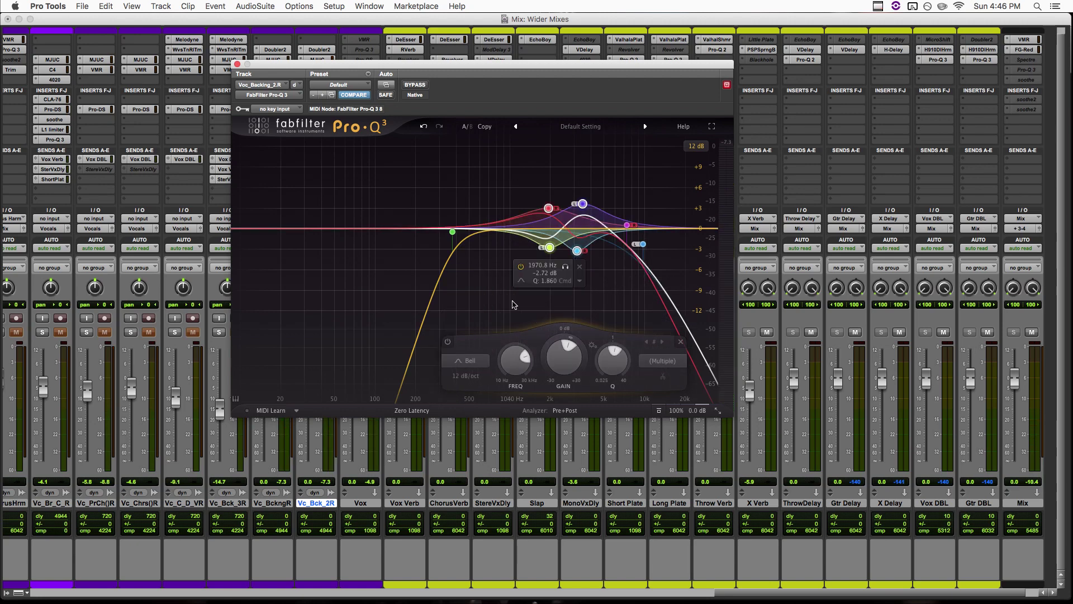
- Exaggerate the gain of the four selected bell bands to about 20 dB of cut and boost and compare with their bypass
mouse_move(577, 250)
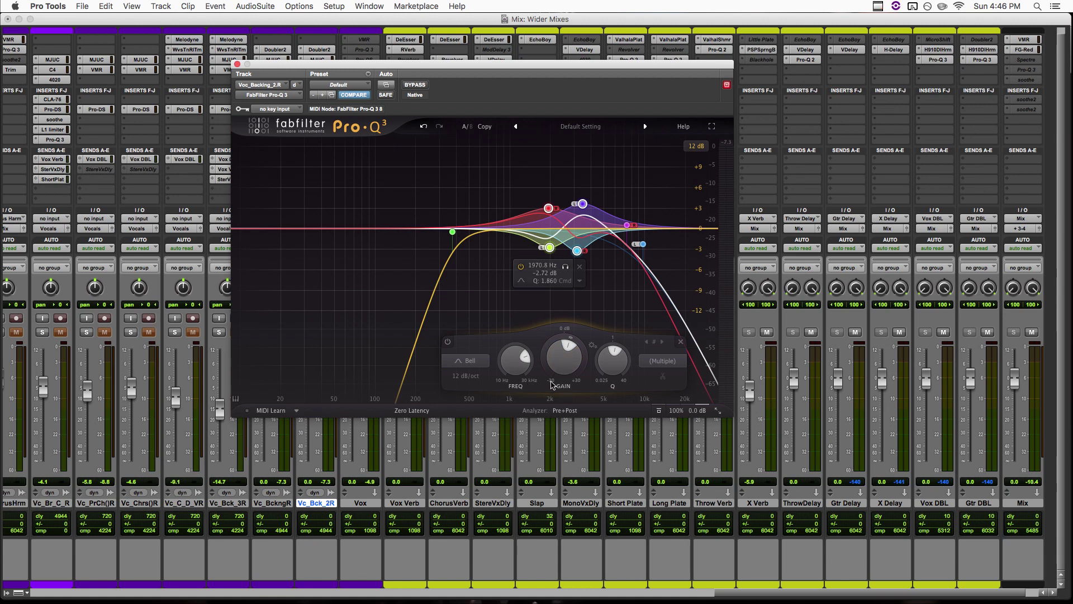
left_click_drag(552, 380, 553, 282)
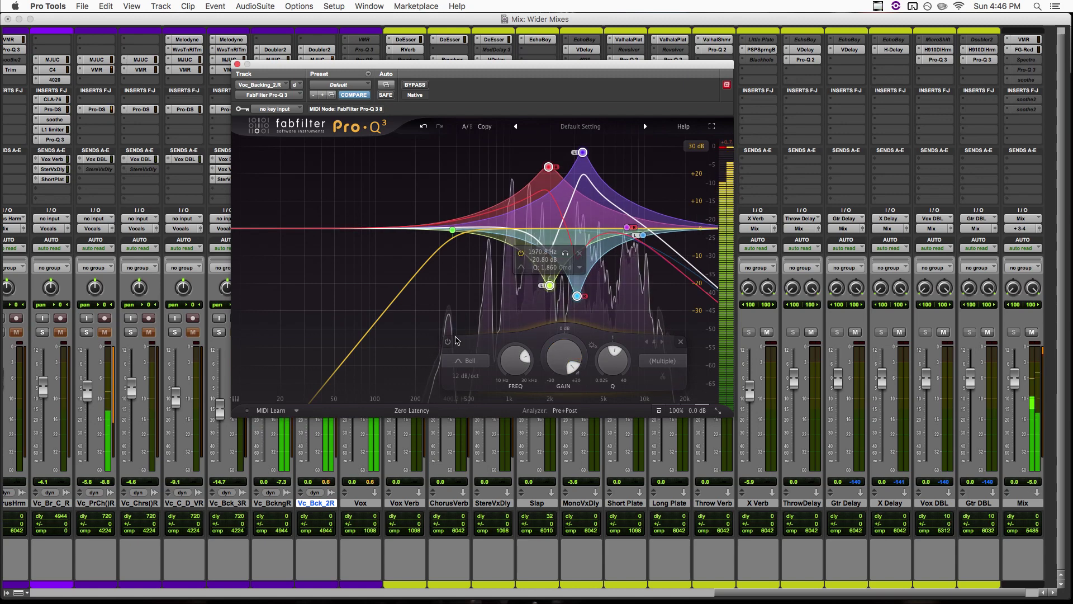
left_click(449, 343)
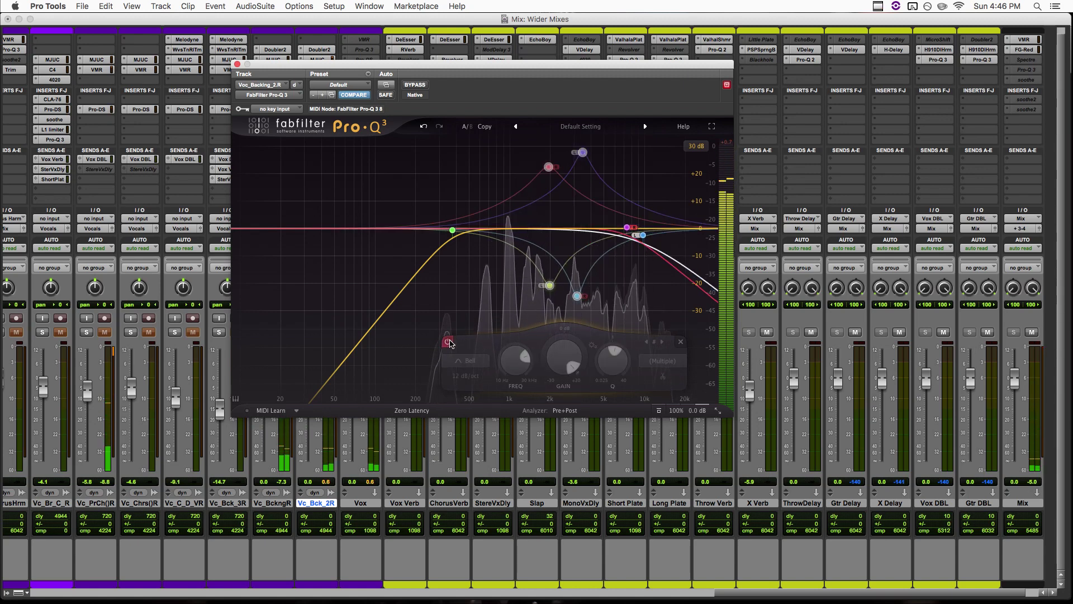
left_click(449, 342)
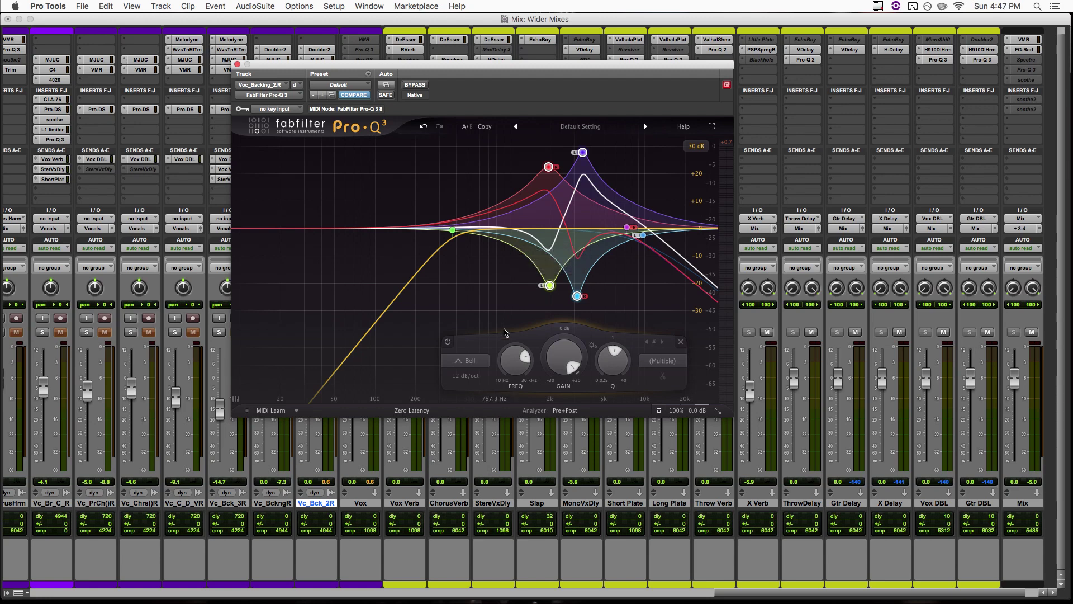
- Undo the exaggerated gain and bypass changes on the four bell bands
left_click(423, 126)
left_click(423, 121)
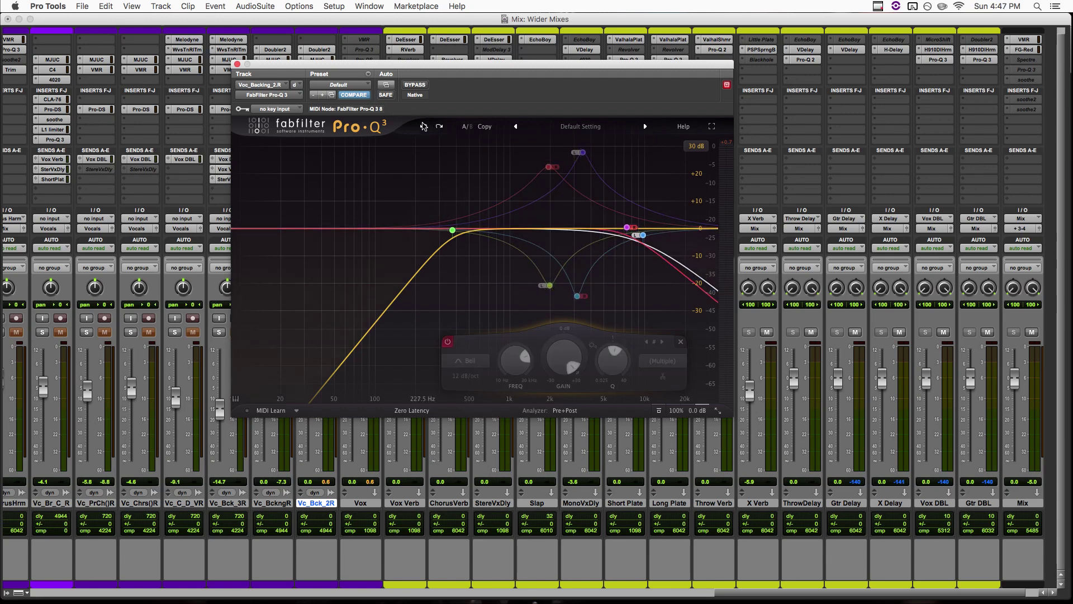
left_click(424, 121)
left_click(423, 121)
left_click(440, 127)
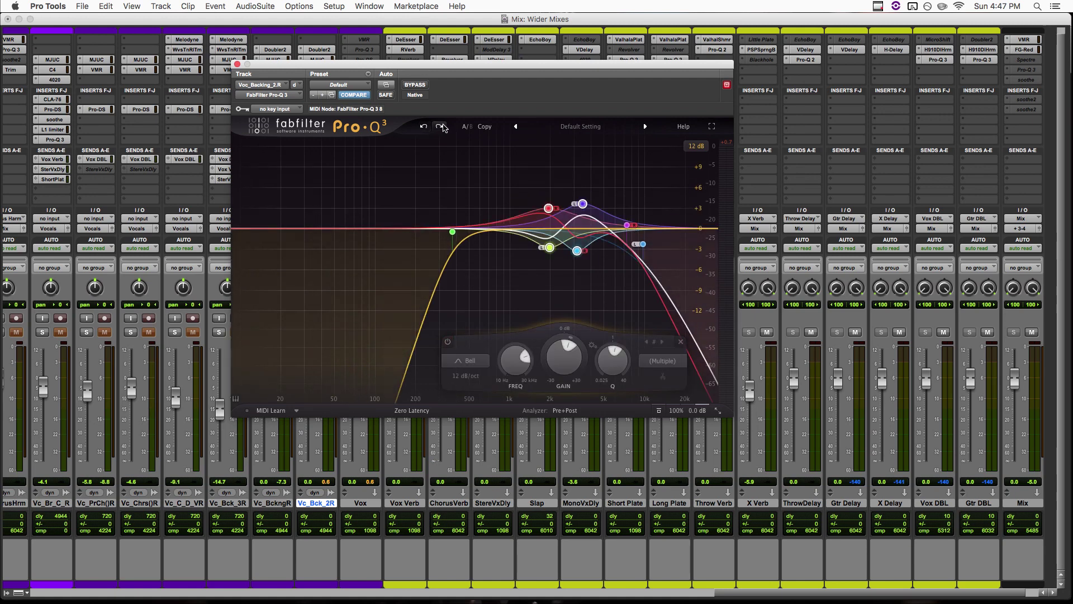
- Select the four opposing bell bands on the backing vocals and compare them bypassed and enabled during playback
left_click_drag(484, 176, 612, 281)
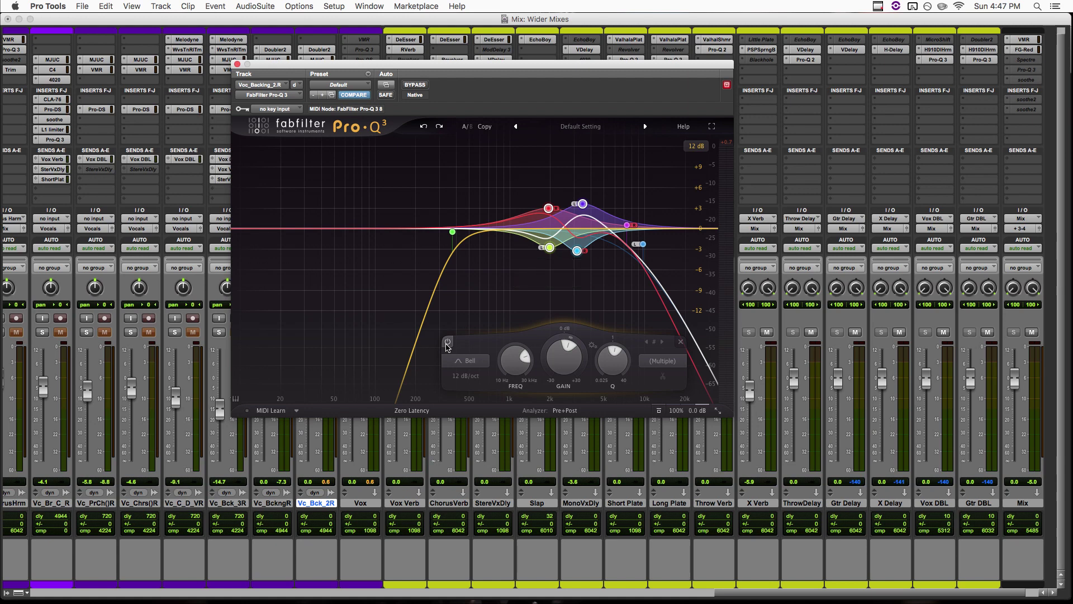
key("space")
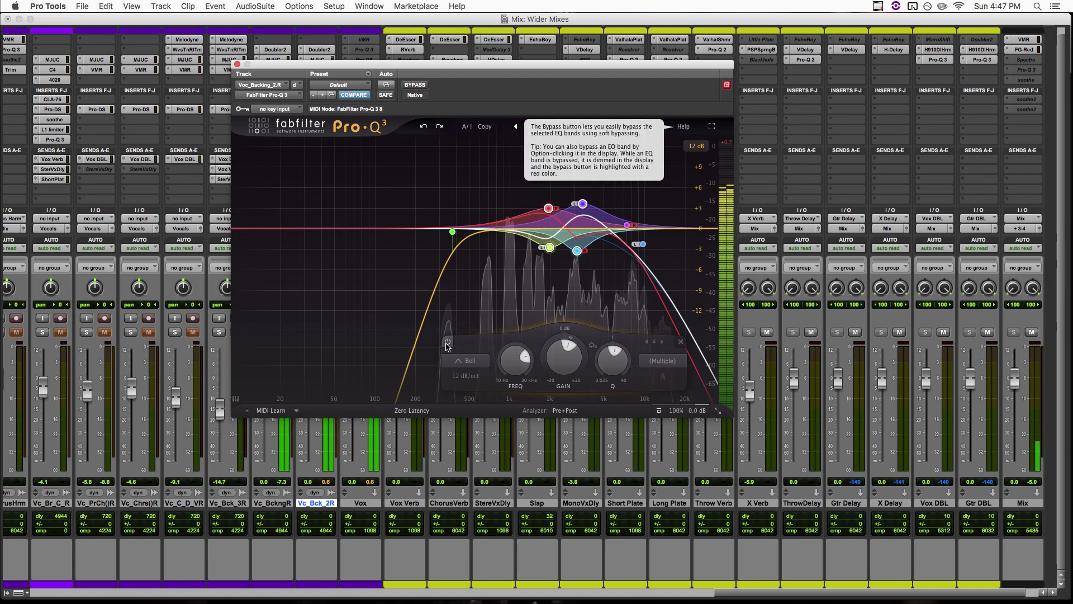
left_click(447, 342)
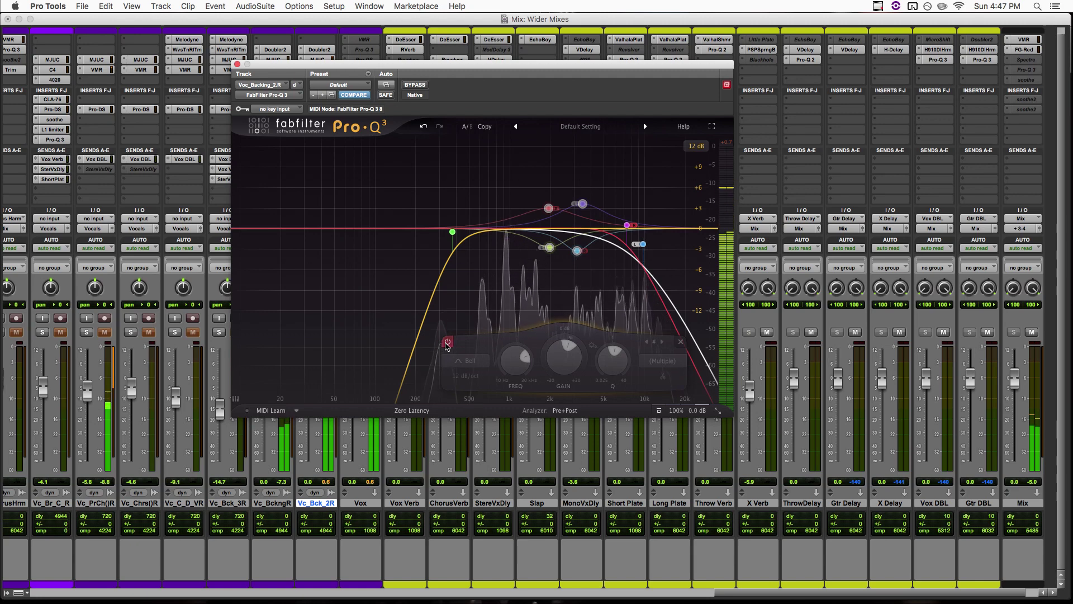
left_click(447, 342)
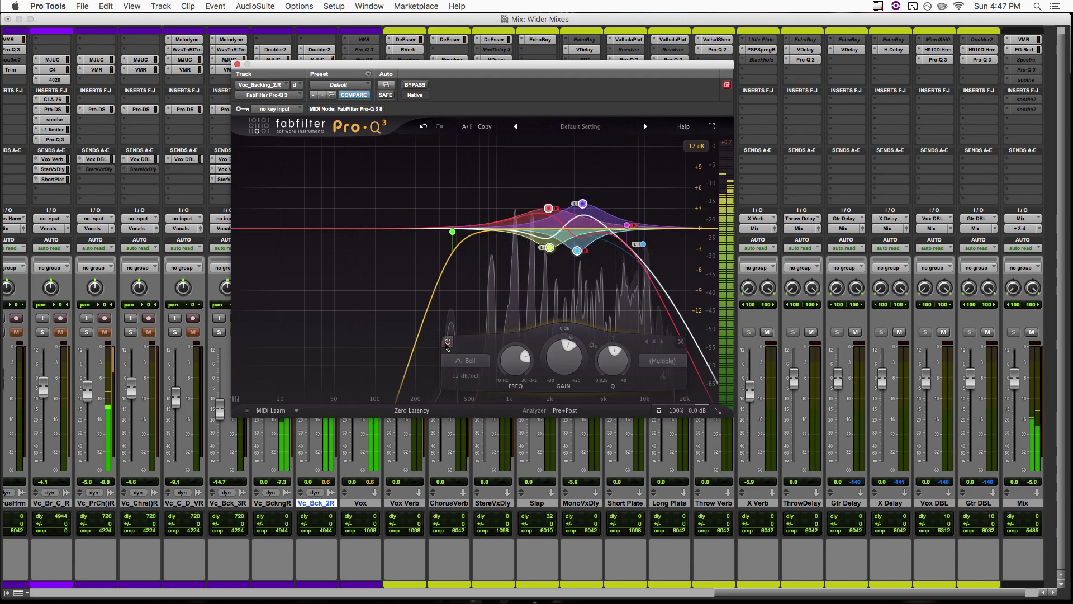
key("space")
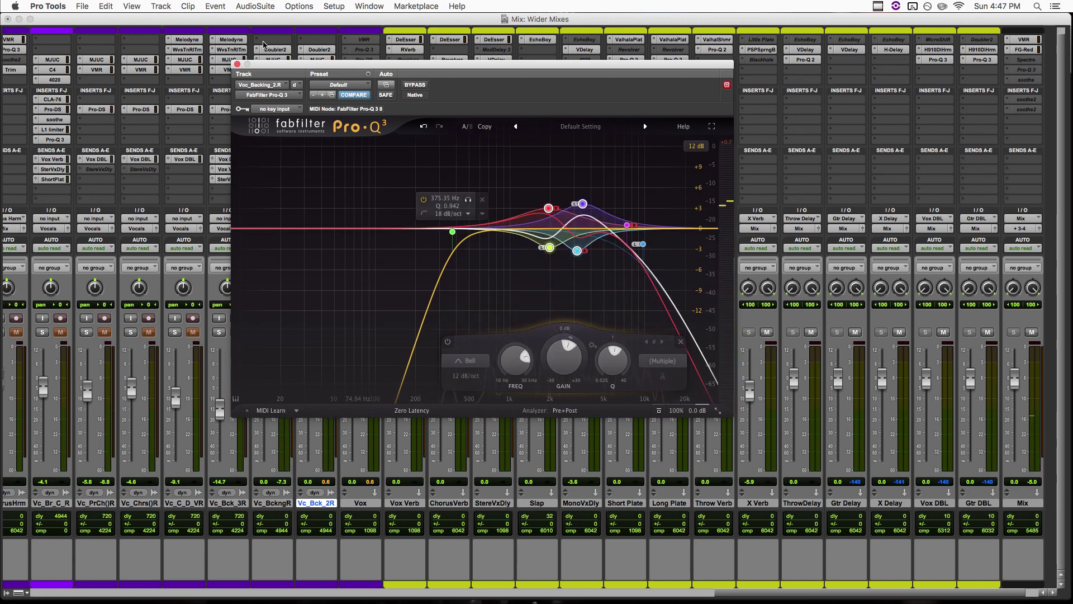
- Switch from the backing vocal's Pro-Q 3 to the Pro-Q 3 on the soloed rhythm guitars and reposition its window
left_click(238, 65)
left_click(307, 332)
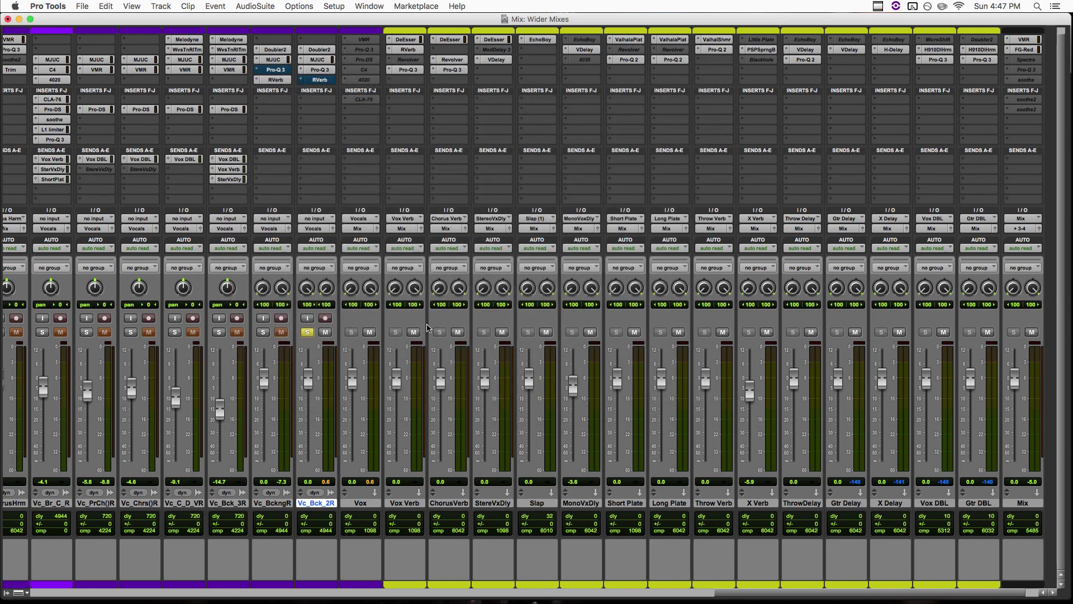
scroll(436, 338, "left", 2)
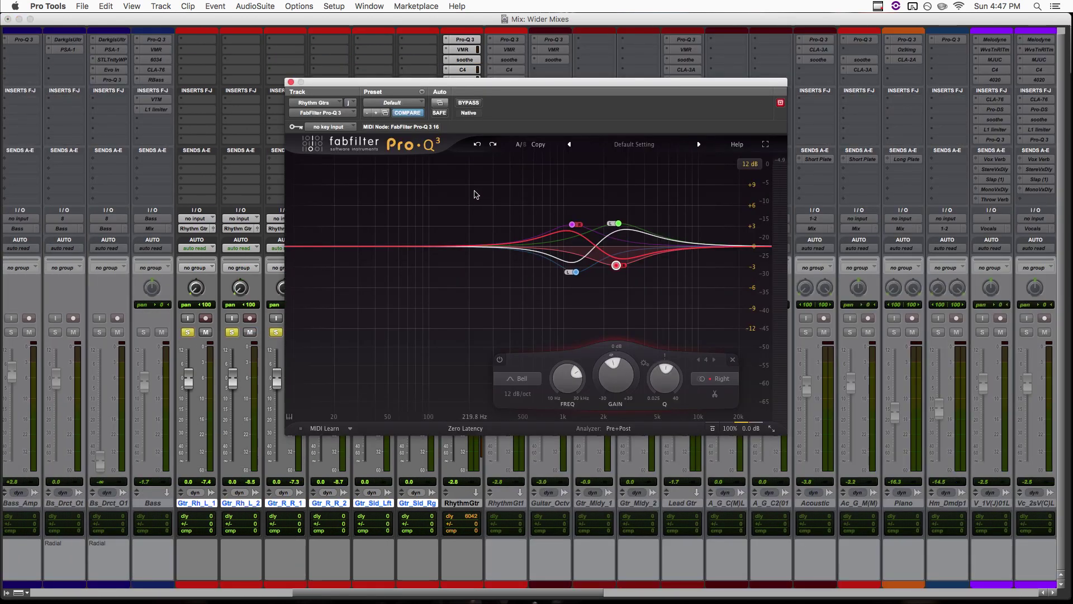
left_click_drag(473, 85, 469, 62)
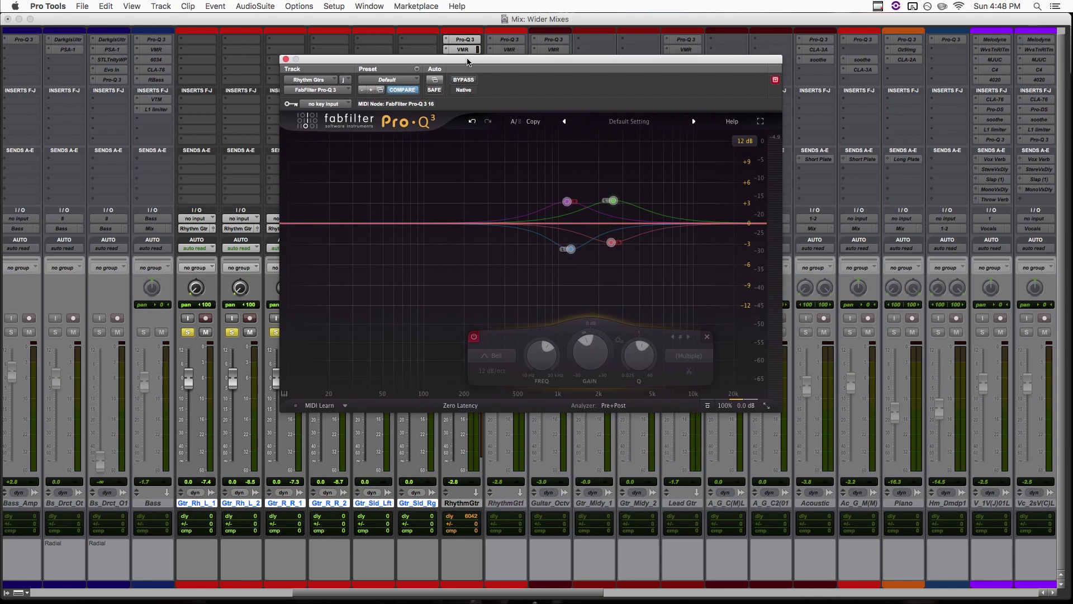
- Listen to the rhythm guitars with the bell bands bypassed, then examine the opposing left and right bands around 1.2 and 2.5 kHz
key("space")
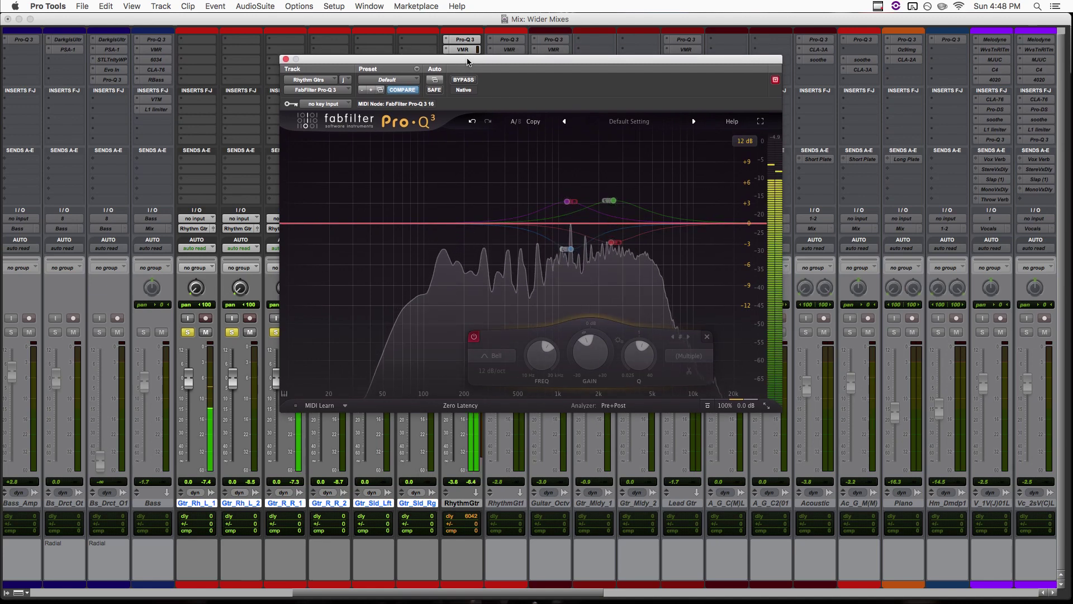
key("space")
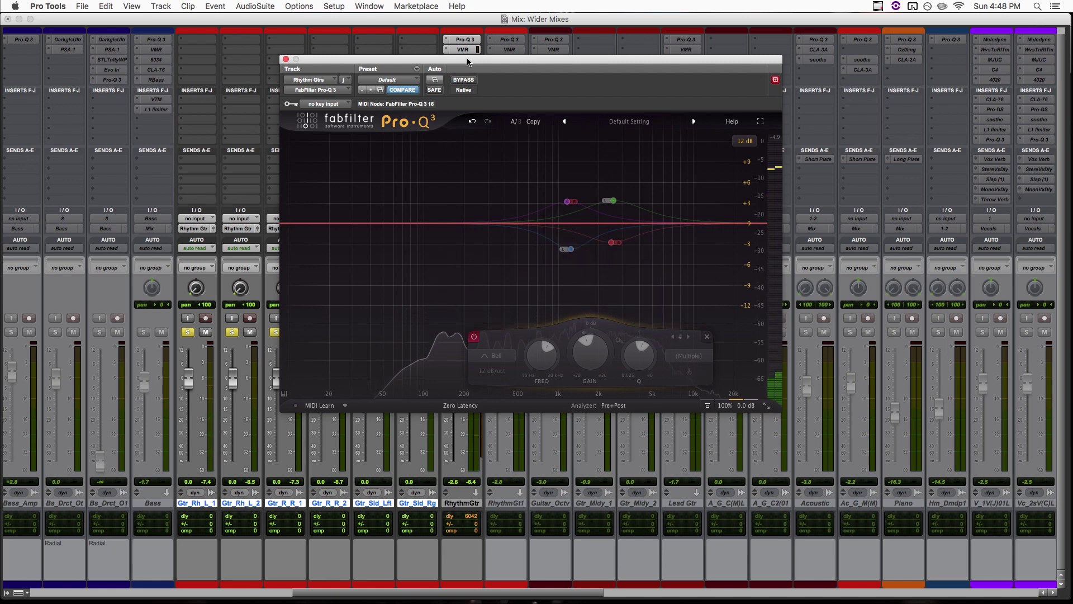
mouse_move(616, 206)
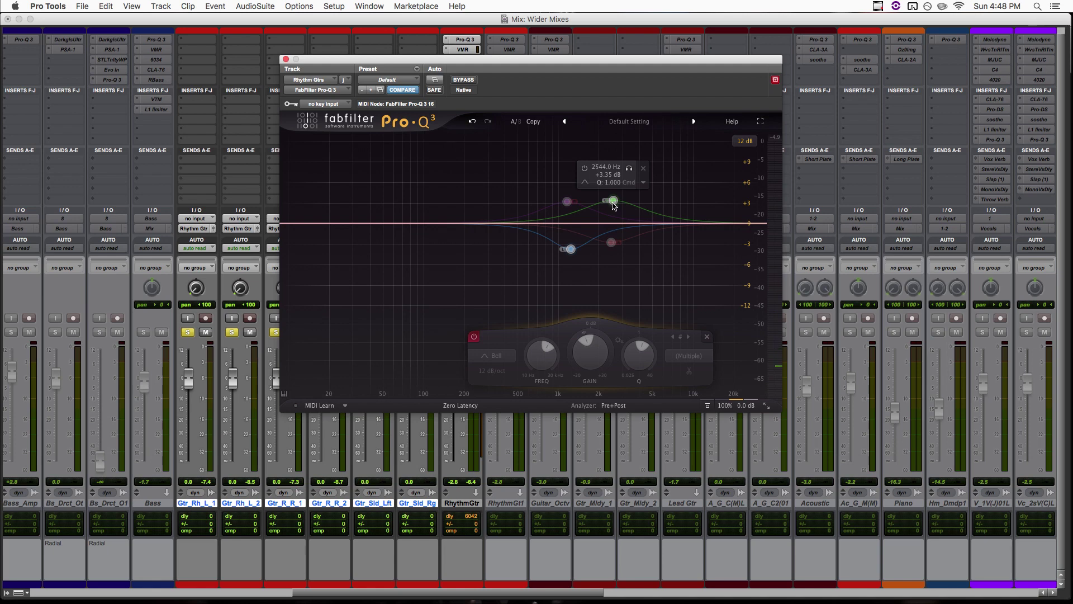
mouse_move(615, 240)
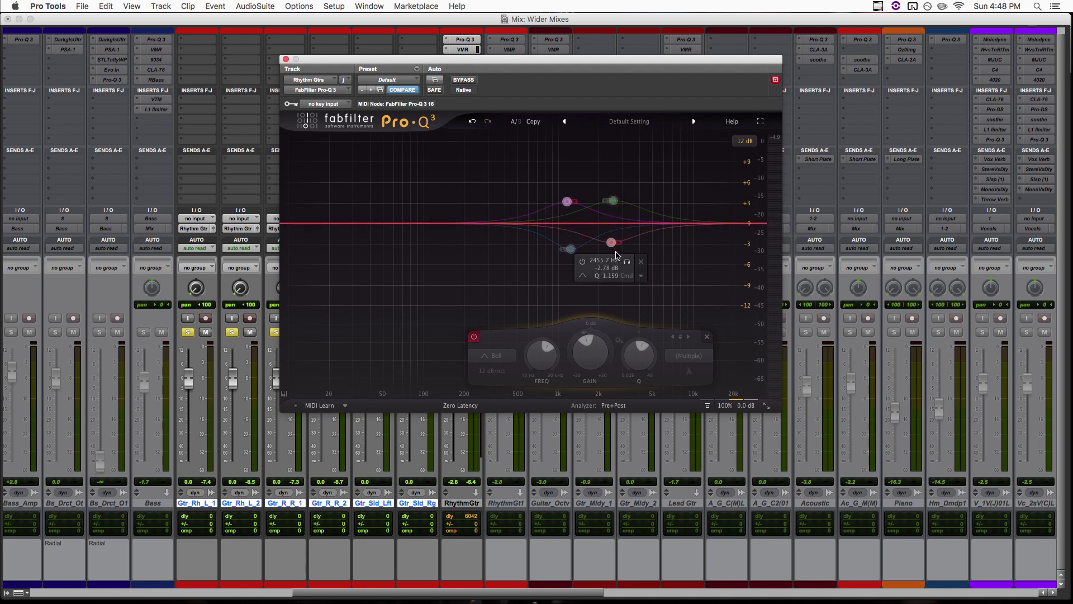
mouse_move(587, 214)
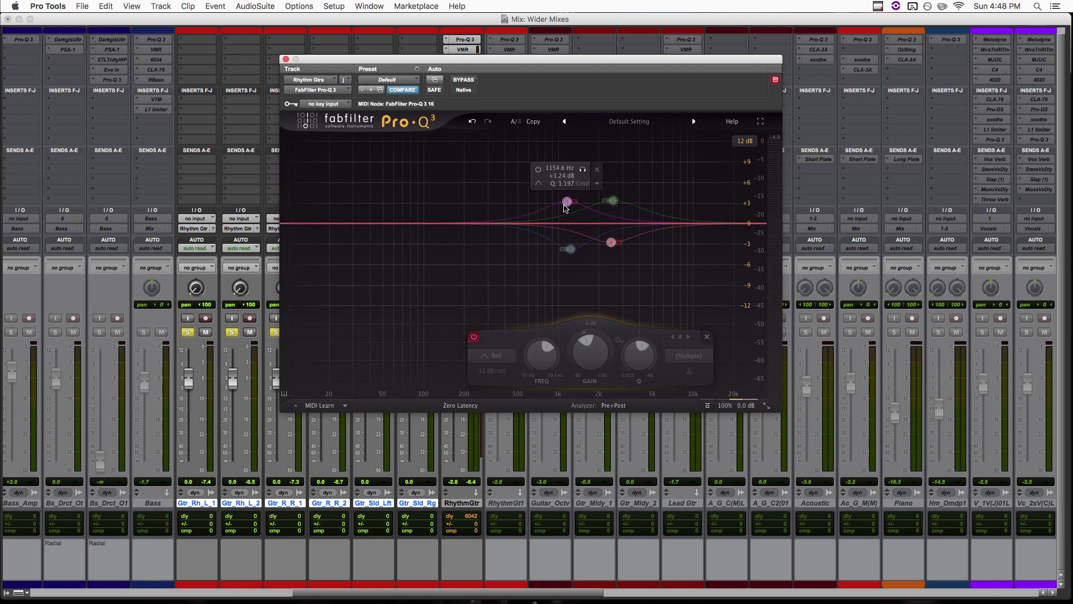
mouse_move(571, 257)
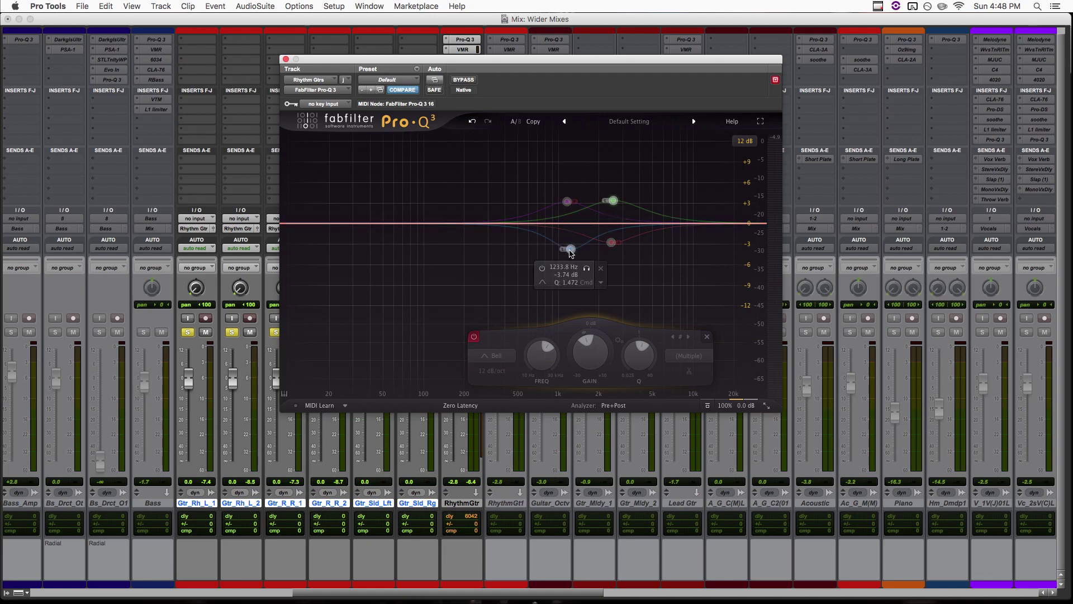
- Enable the rhythm guitars' four opposing bell bands together and compare them with their bypass during playback
left_click_drag(474, 169, 721, 322)
left_click(474, 336)
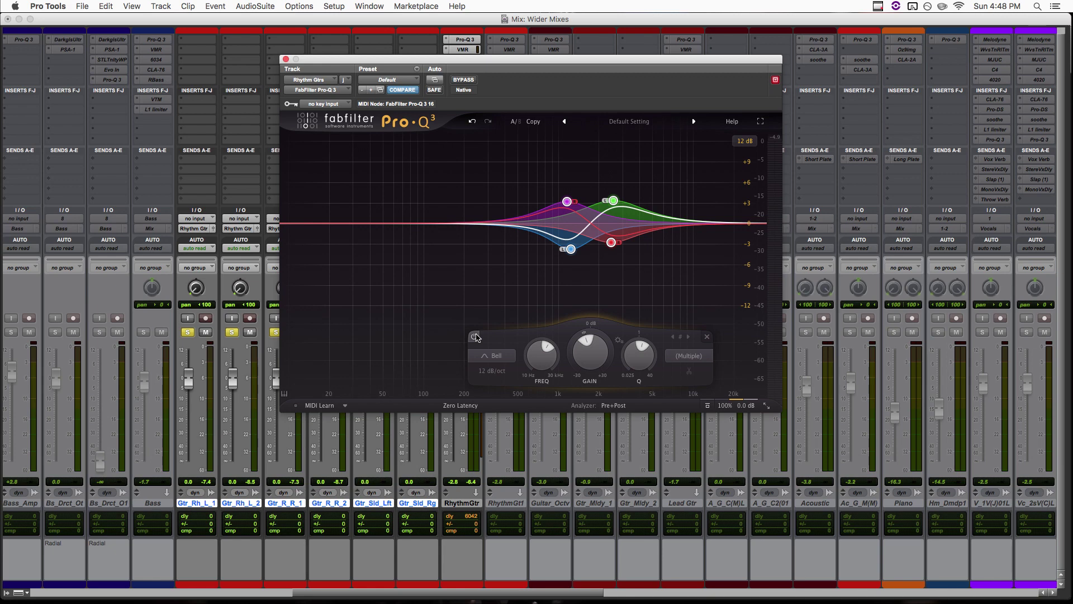
key("space")
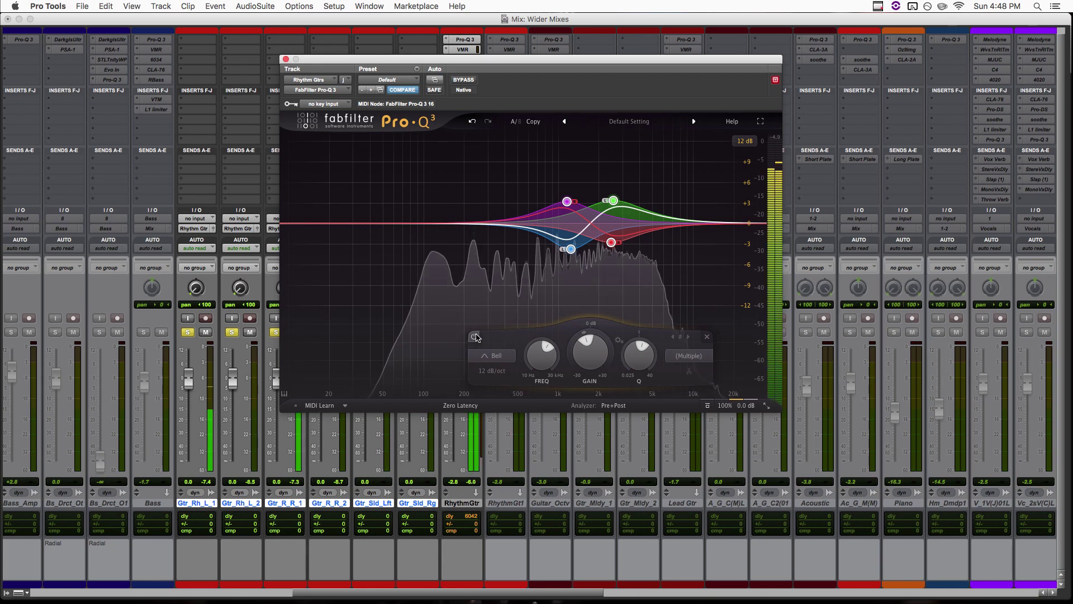
left_click(475, 336)
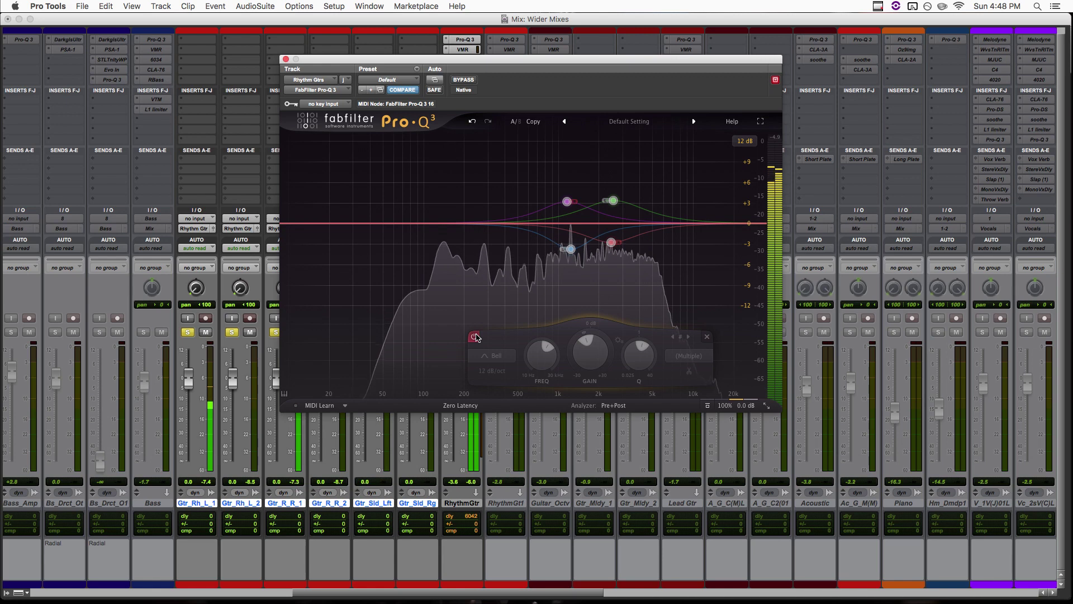
left_click(475, 336)
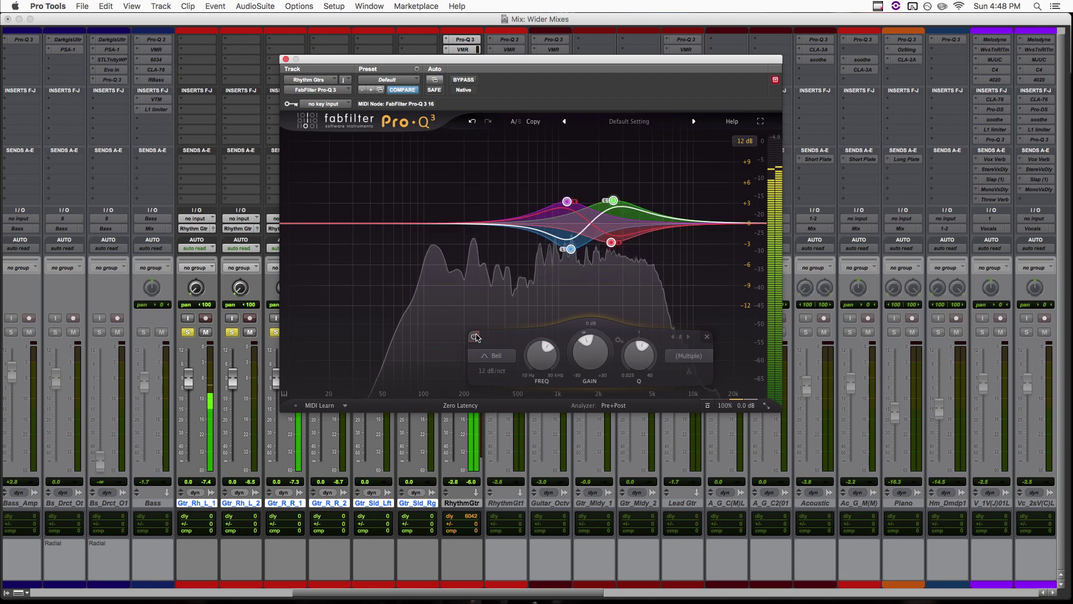
key("space")
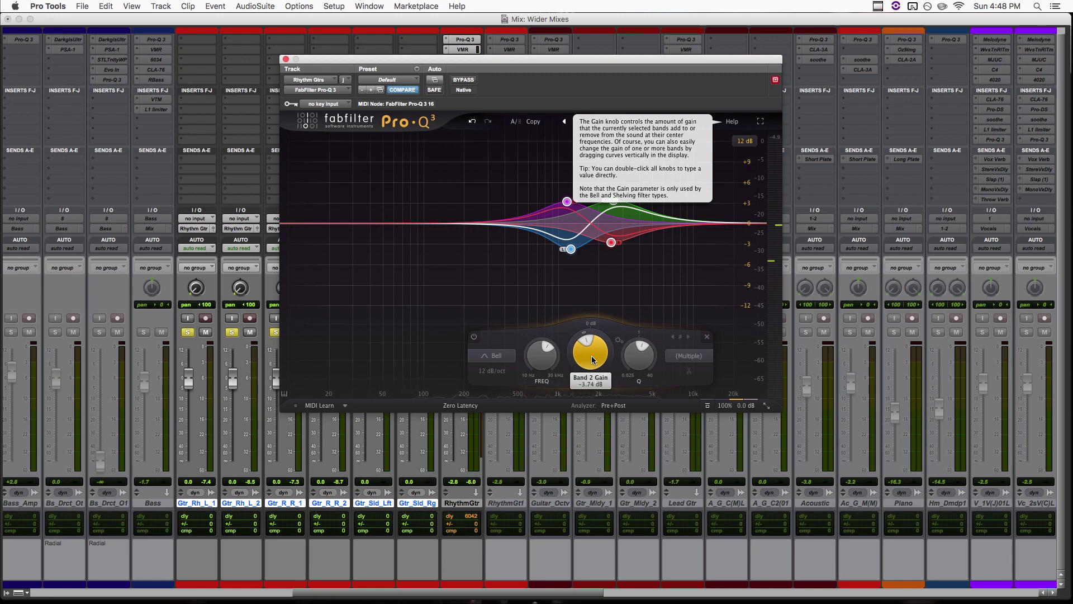
- Exaggerate the four guitar bands' gain to about 7 to 10 dB of boost and cut, compare with bypass, and undo the change
key("space")
left_click_drag(592, 359, 594, 402)
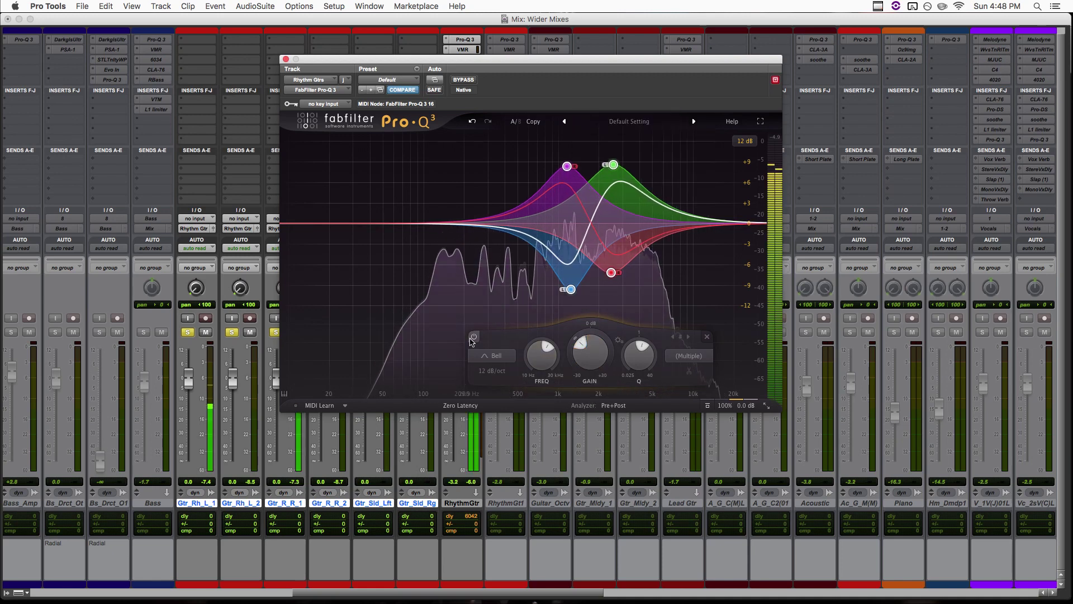
left_click(474, 338)
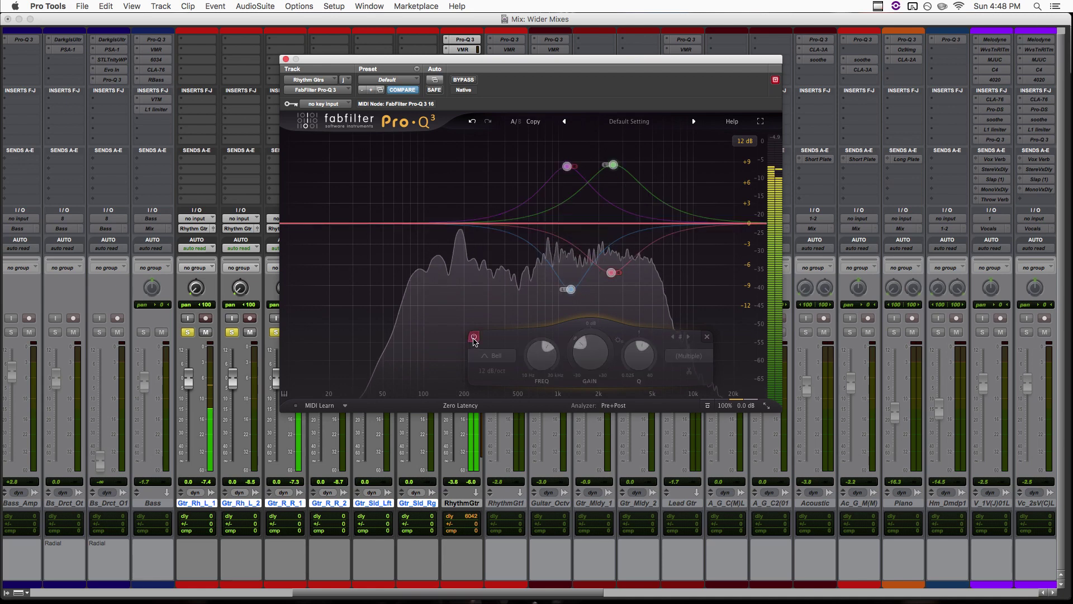
left_click(474, 338)
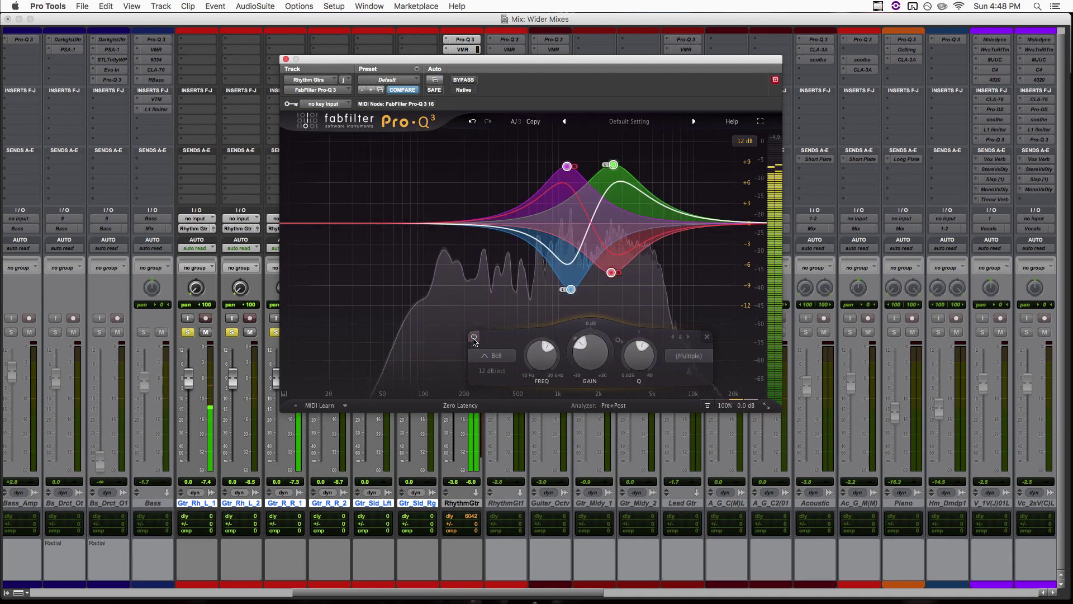
left_click(474, 338)
left_click(475, 338)
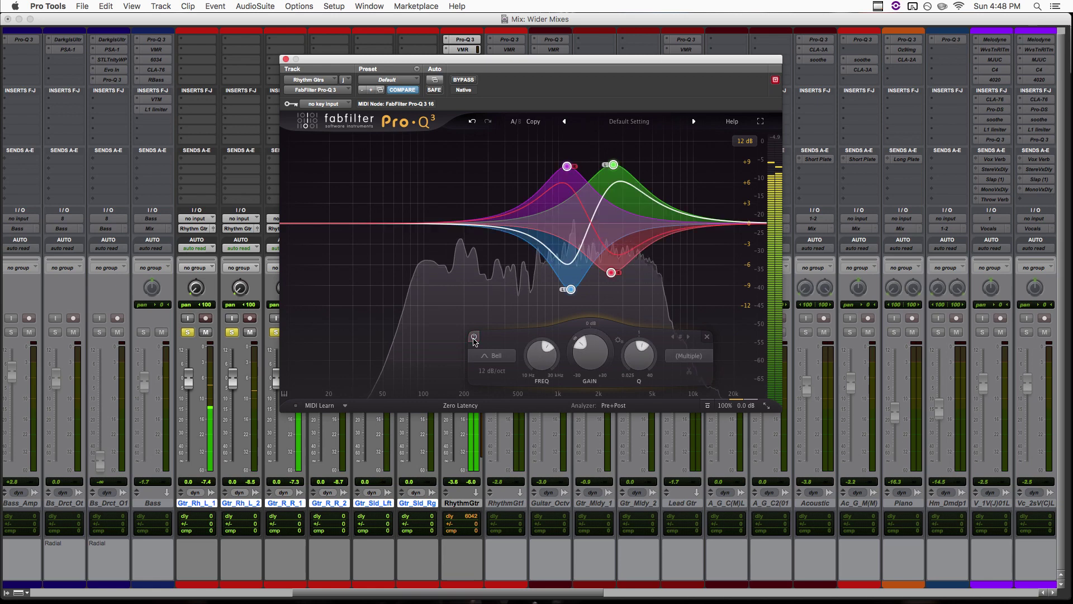
left_click(471, 121)
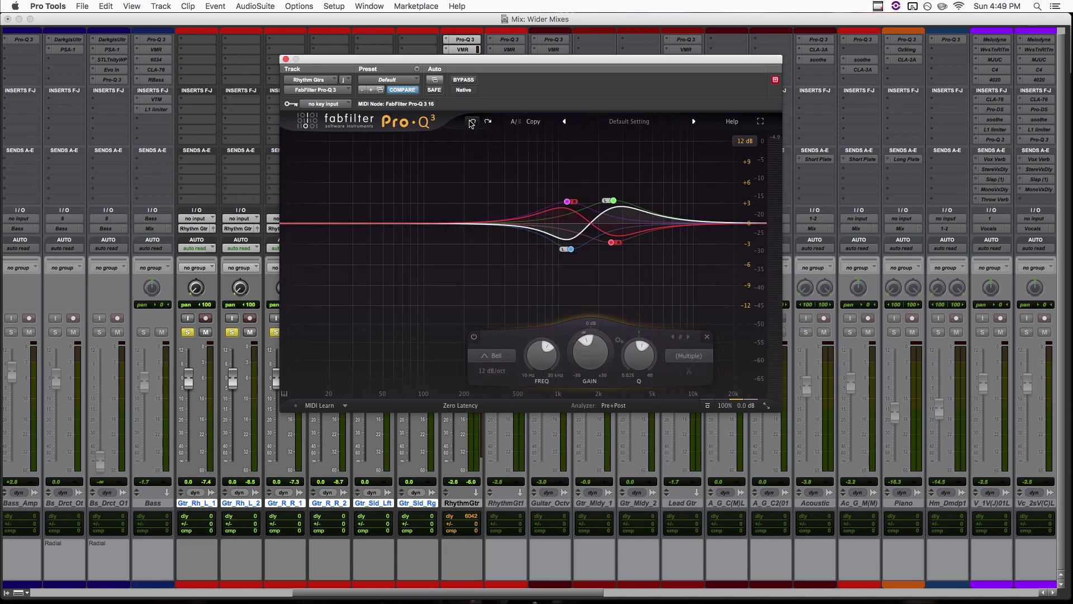